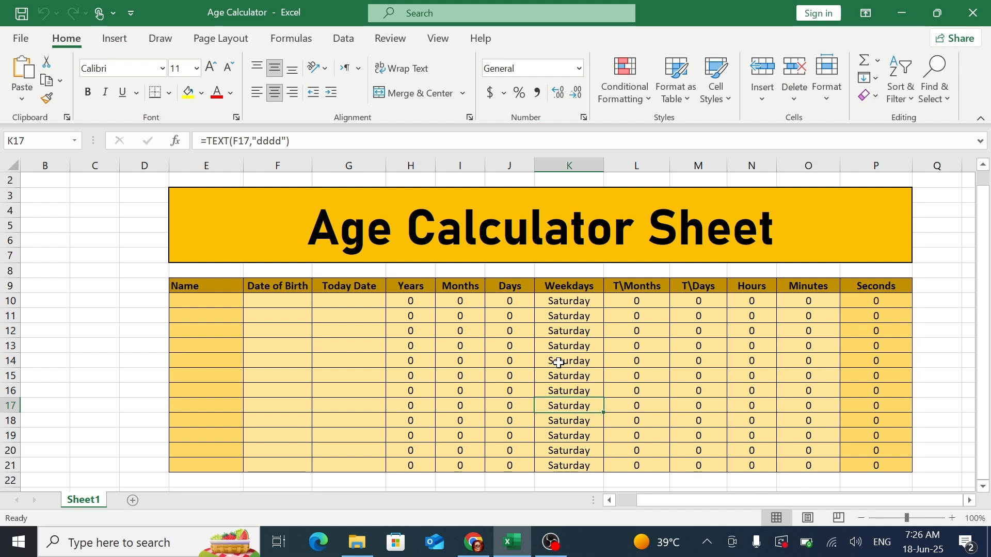
Examine the age calculator's input cells in row 10 and the formulas behind its Years through Seconds columns
left_click(558, 362)
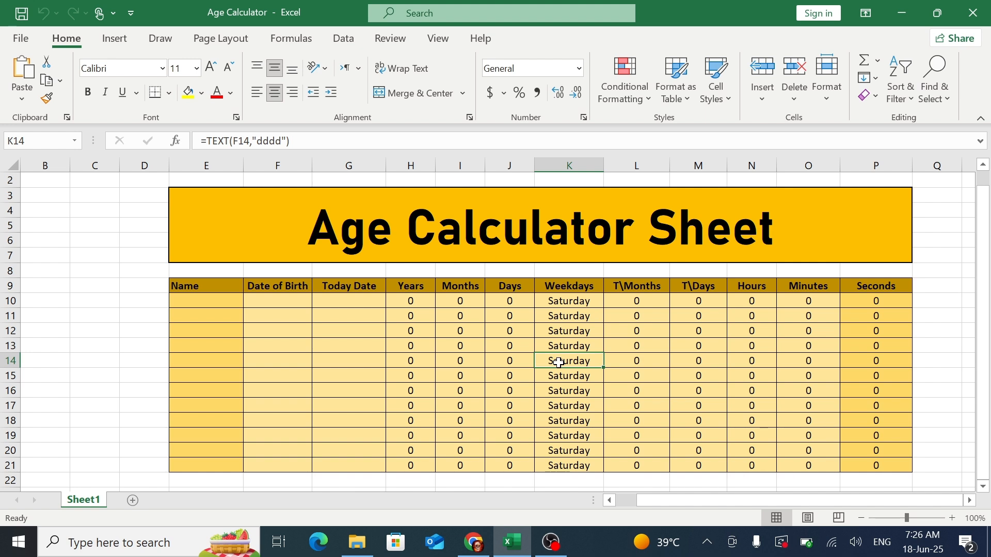
left_click(231, 303)
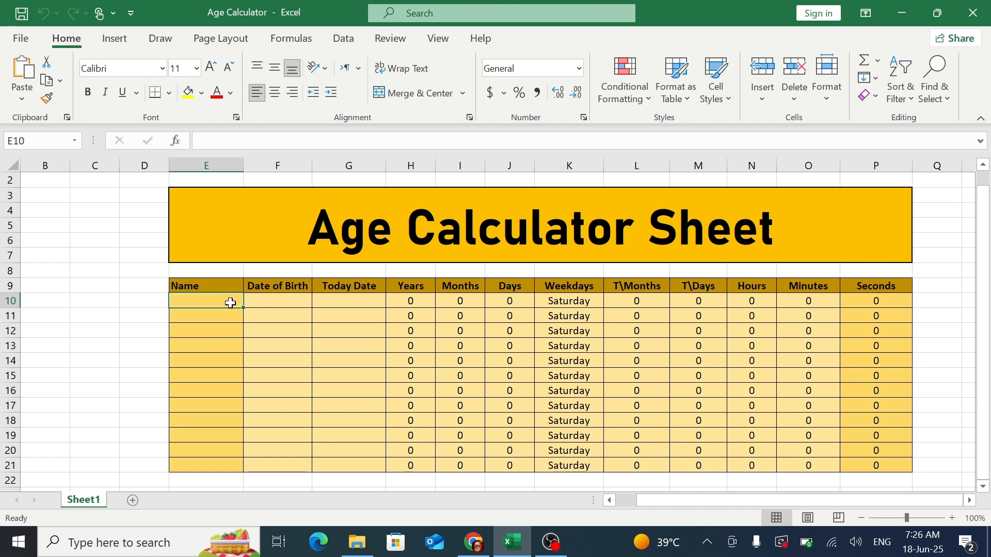
left_click(261, 302)
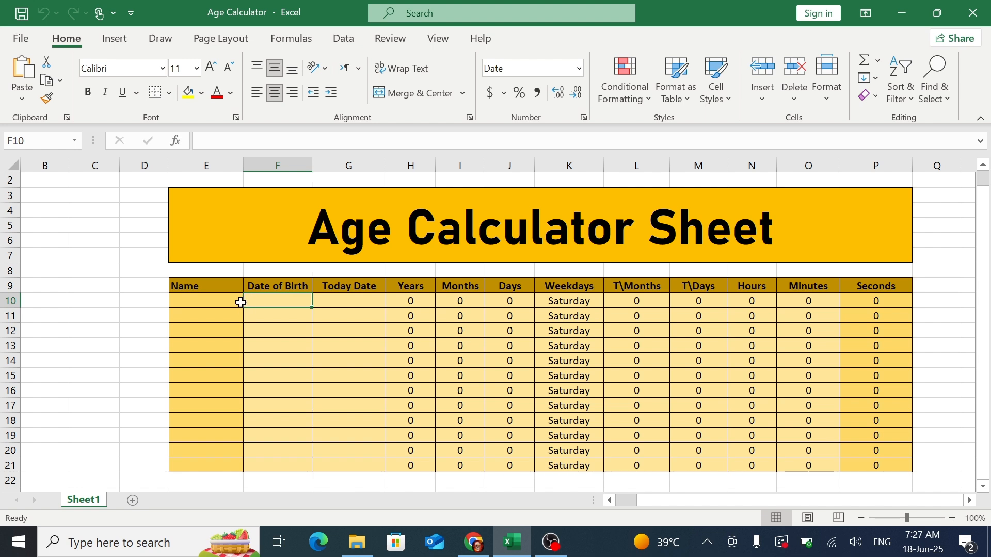
left_click(237, 302)
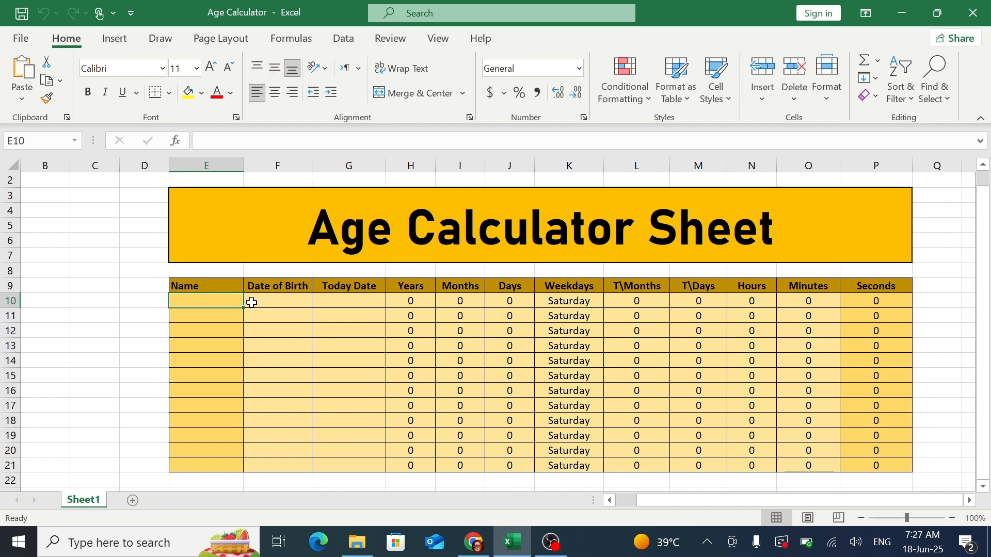
left_click(259, 303)
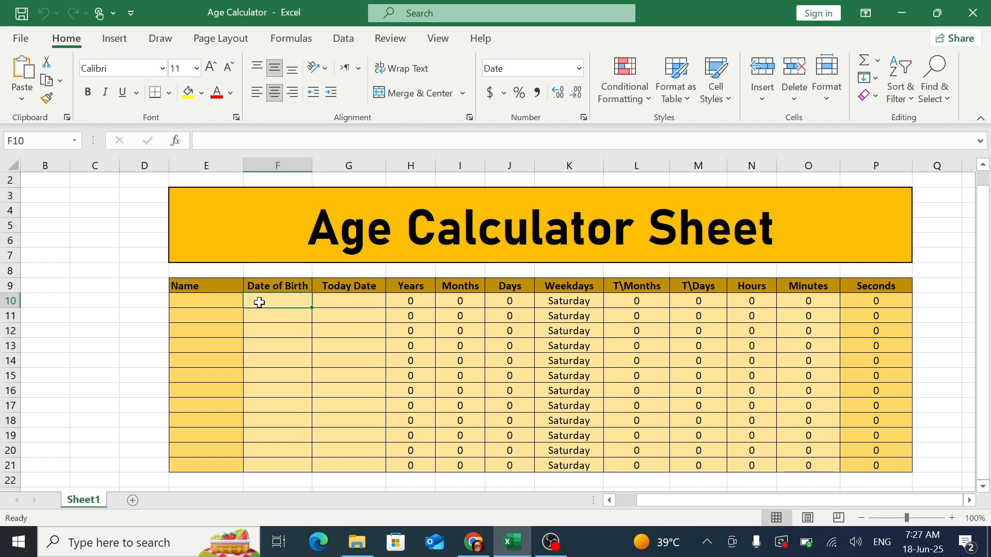
left_click(327, 305)
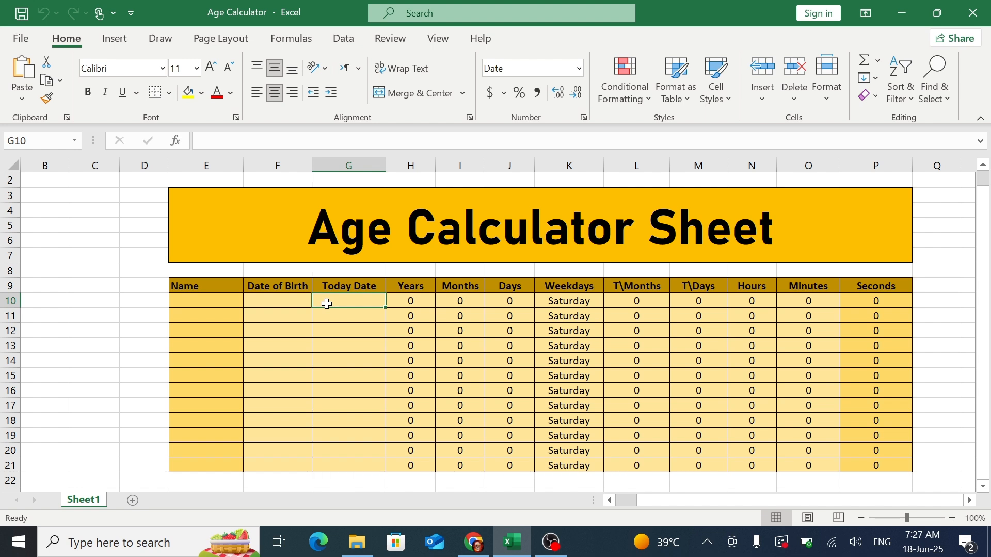
left_click(399, 301)
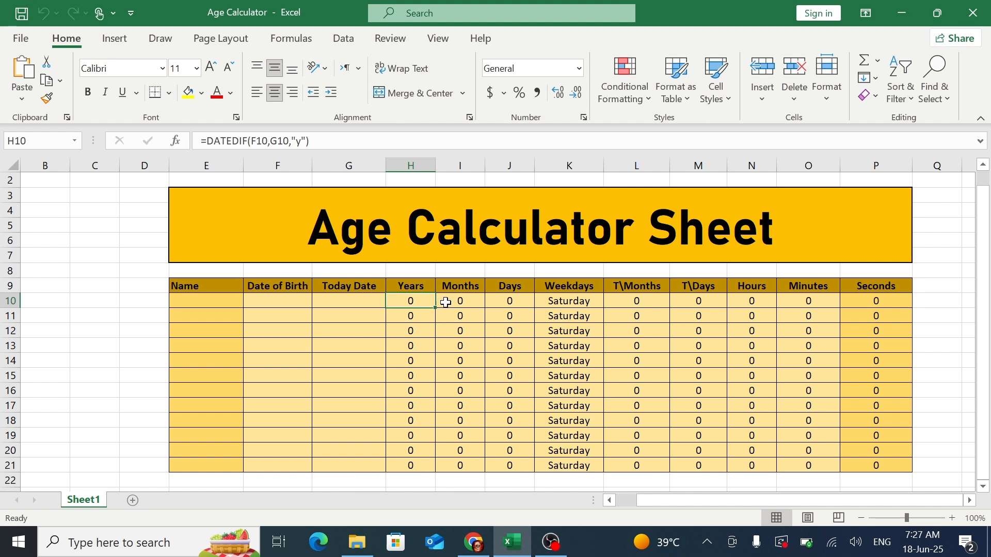
left_click(446, 303)
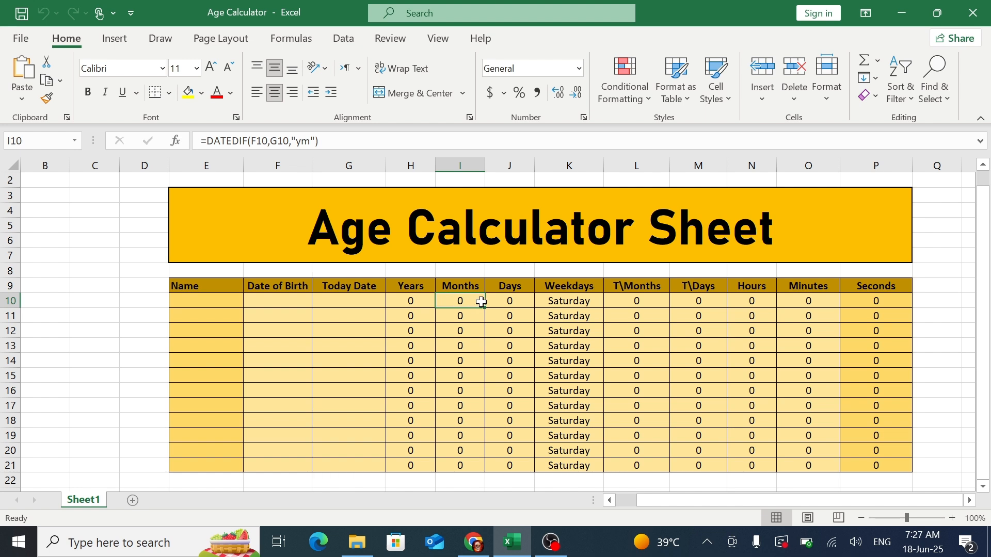
left_click(500, 303)
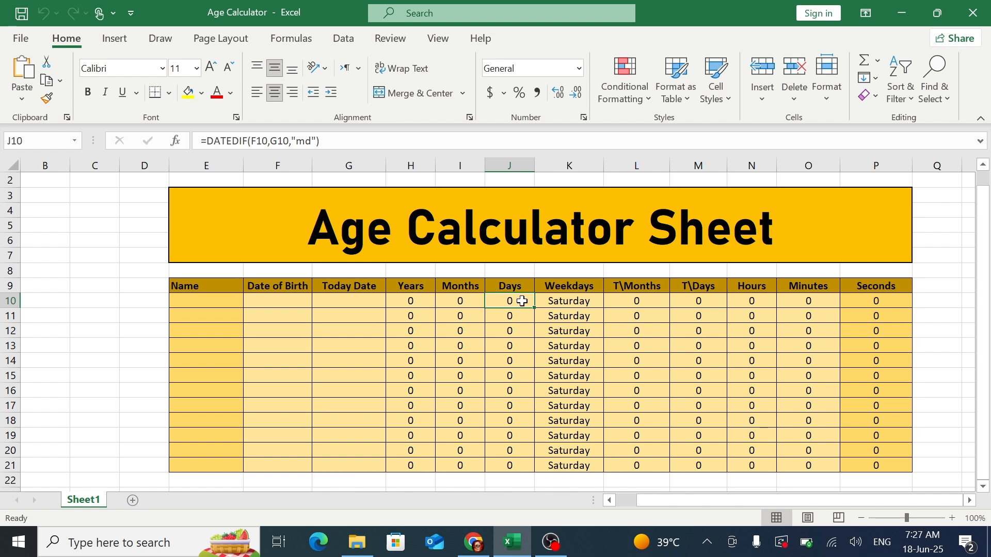
left_click(549, 303)
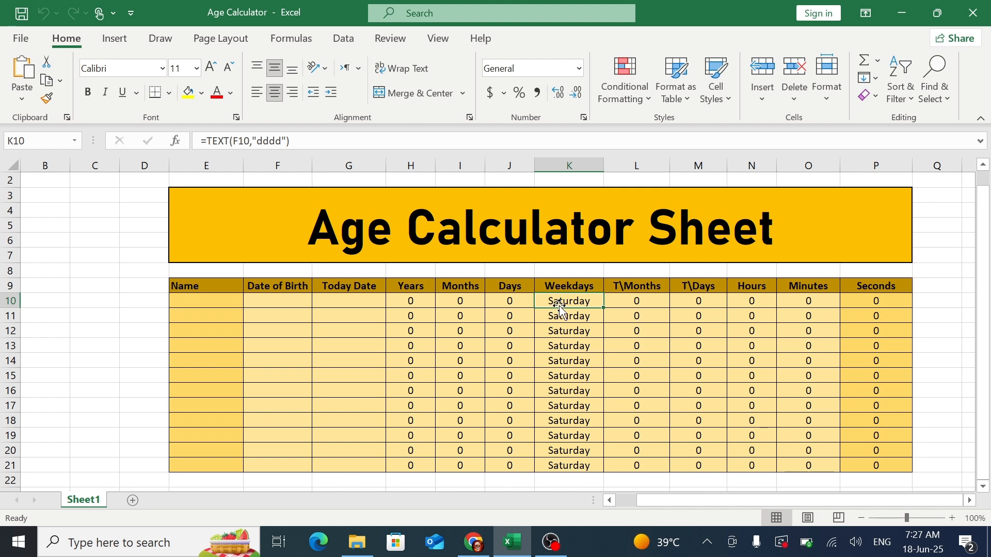
left_click(620, 299)
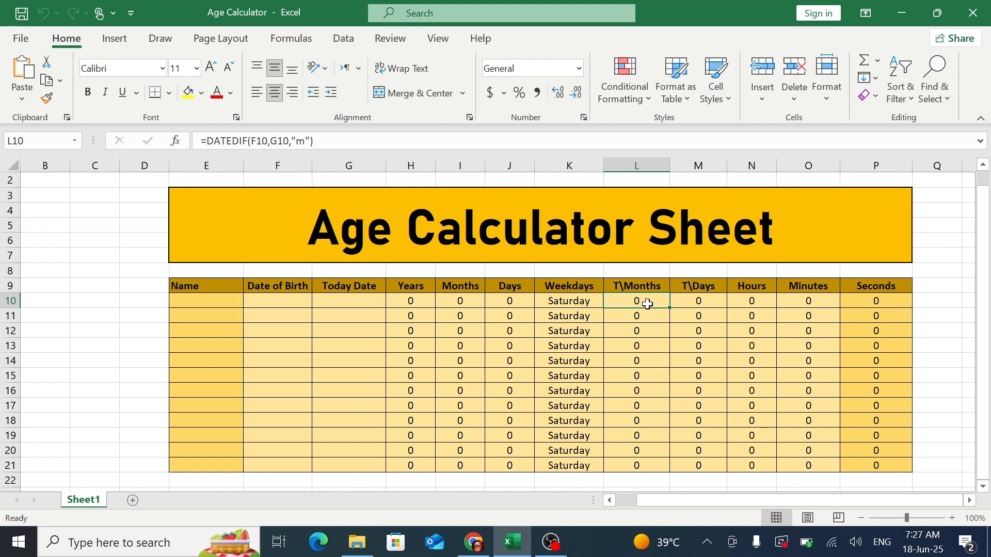
left_click(694, 301)
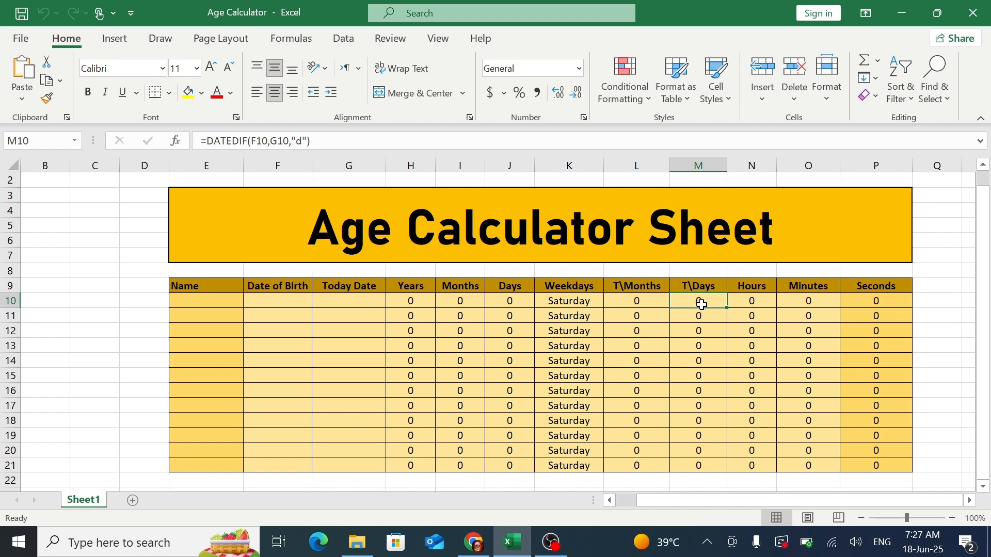
left_click(746, 302)
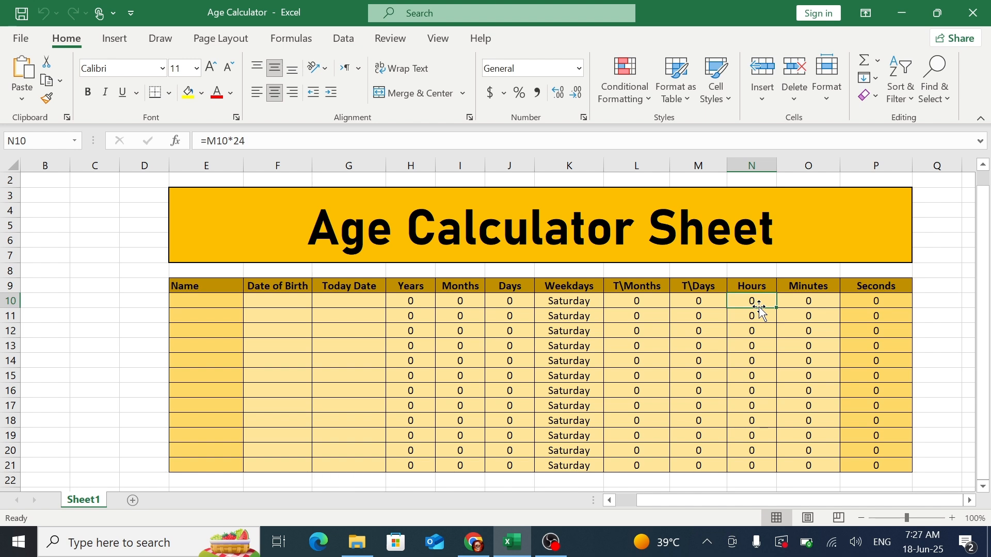
left_click(792, 303)
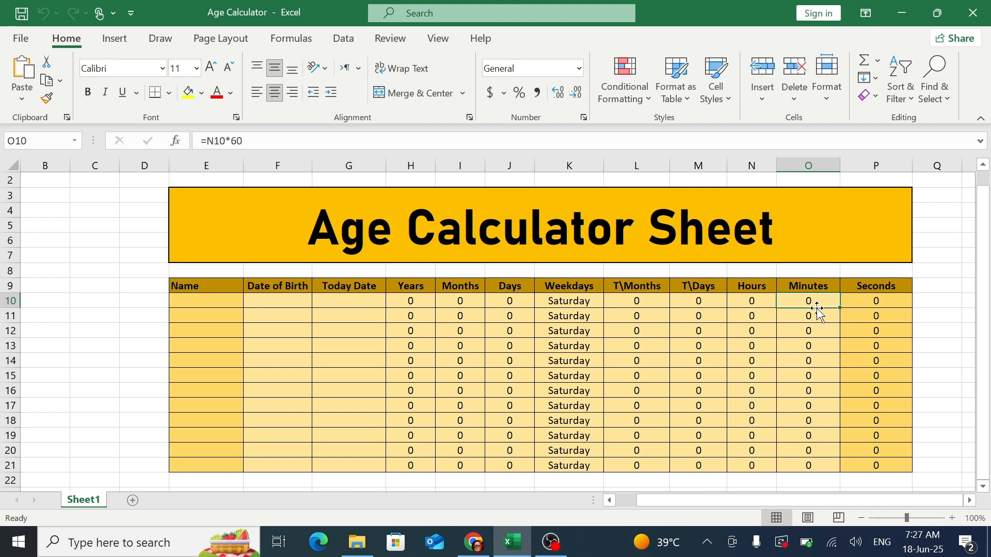
left_click(851, 305)
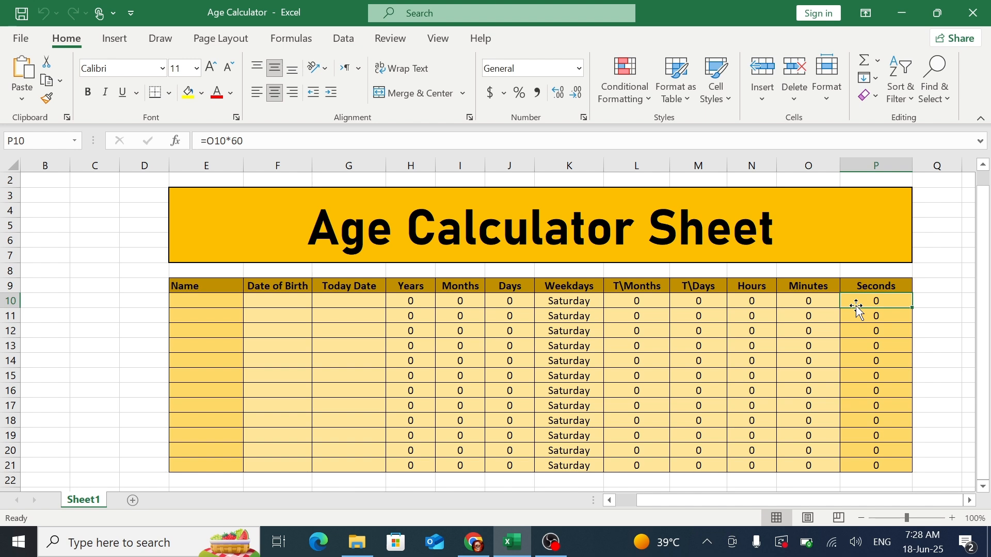
Enter the person's name in E10 and their date of birth in F10 of the age calculator
left_click(222, 304)
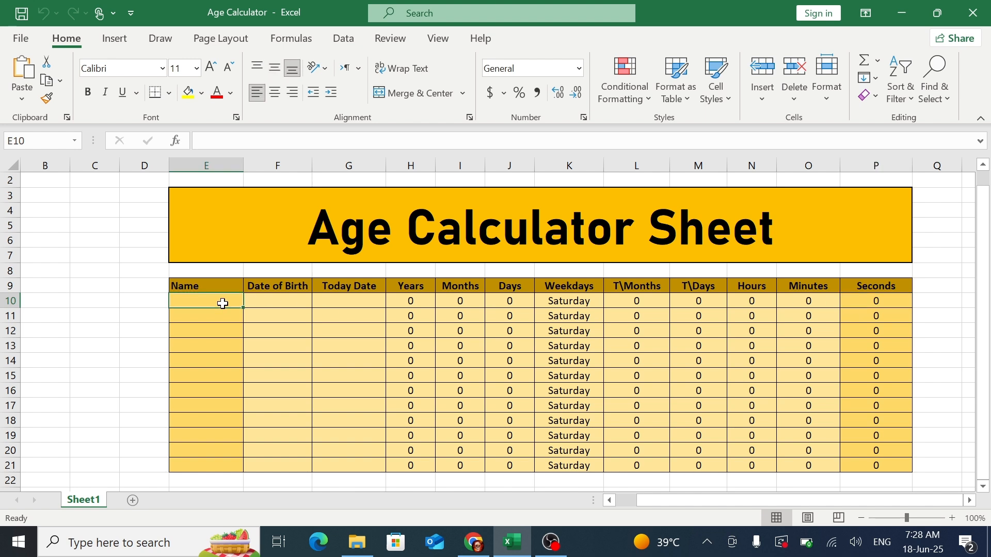
type("Ronaldo")
left_click(291, 307)
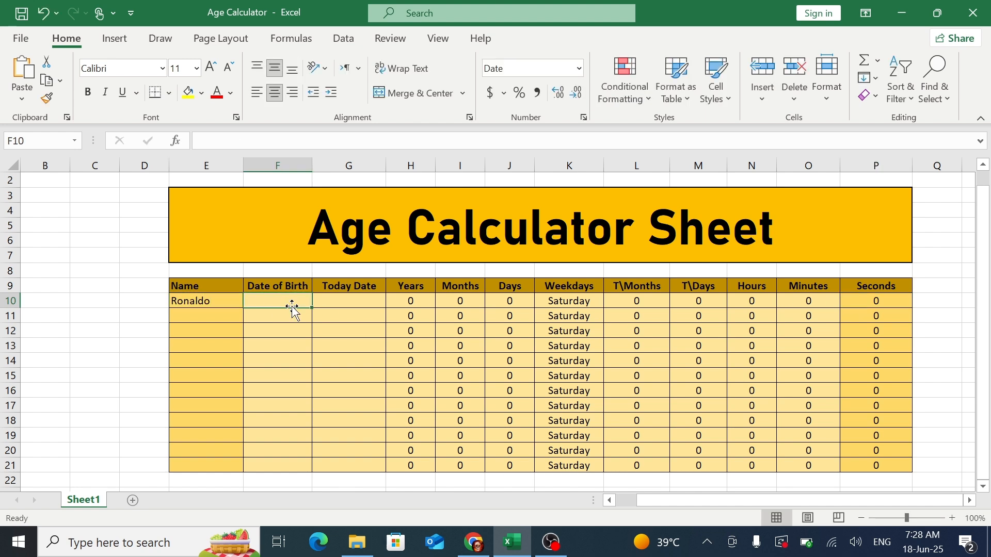
type("02")
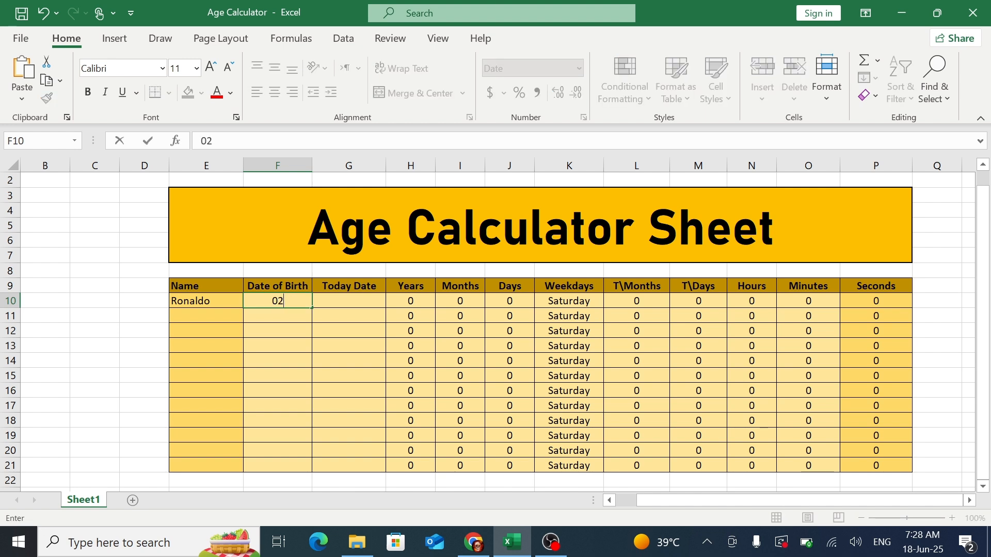
type("-09-1995")
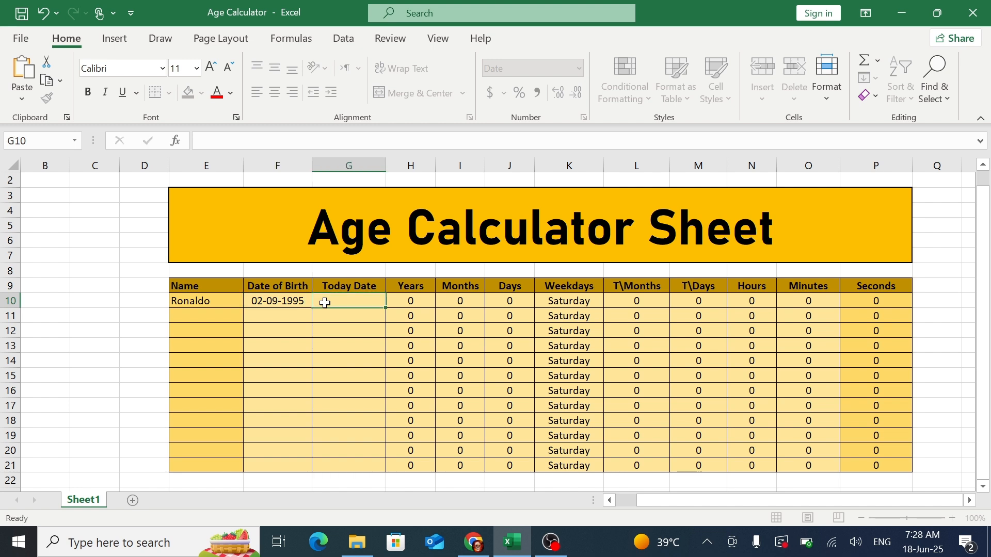
Fill the Today Date cell G10 with the current date using the formula =TODAY()
left_click(325, 303)
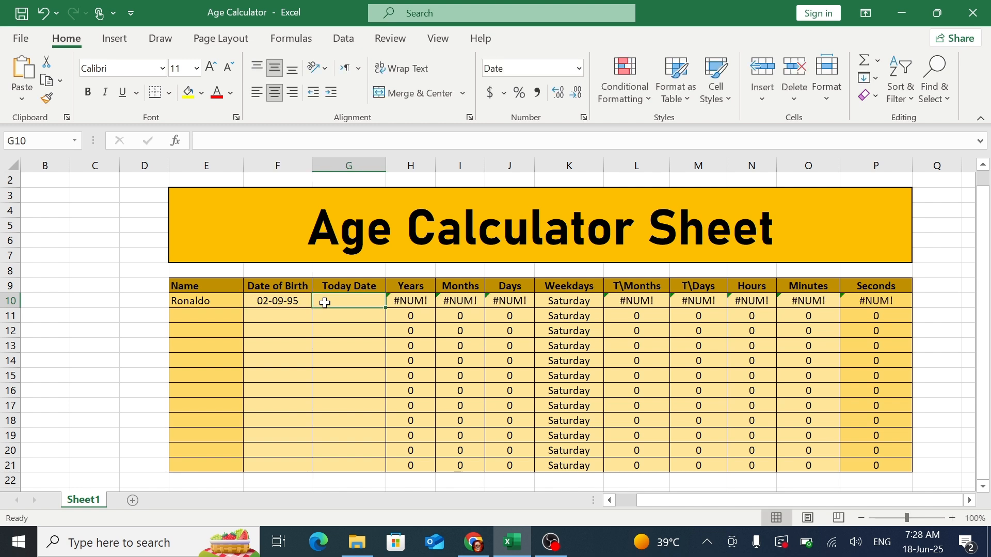
type("=today")
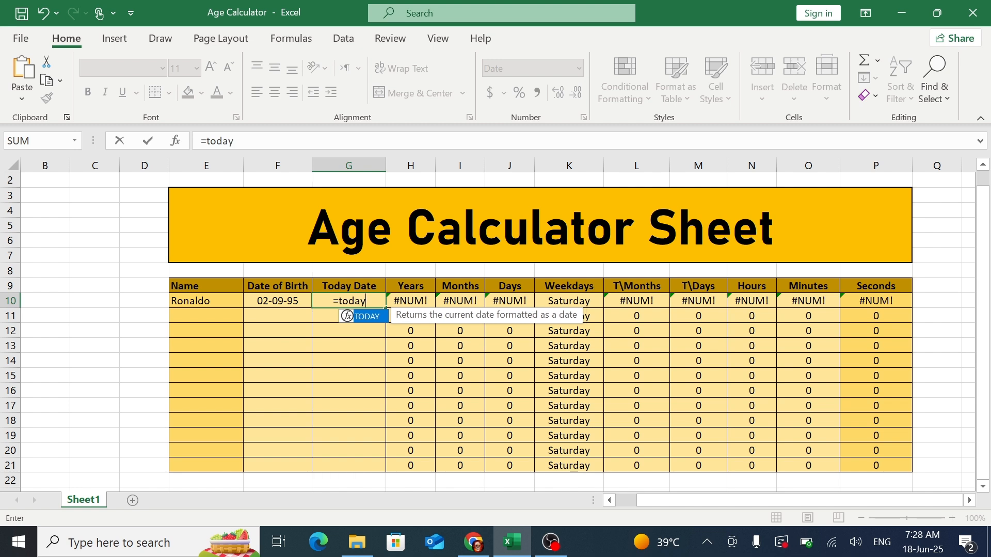
type("()")
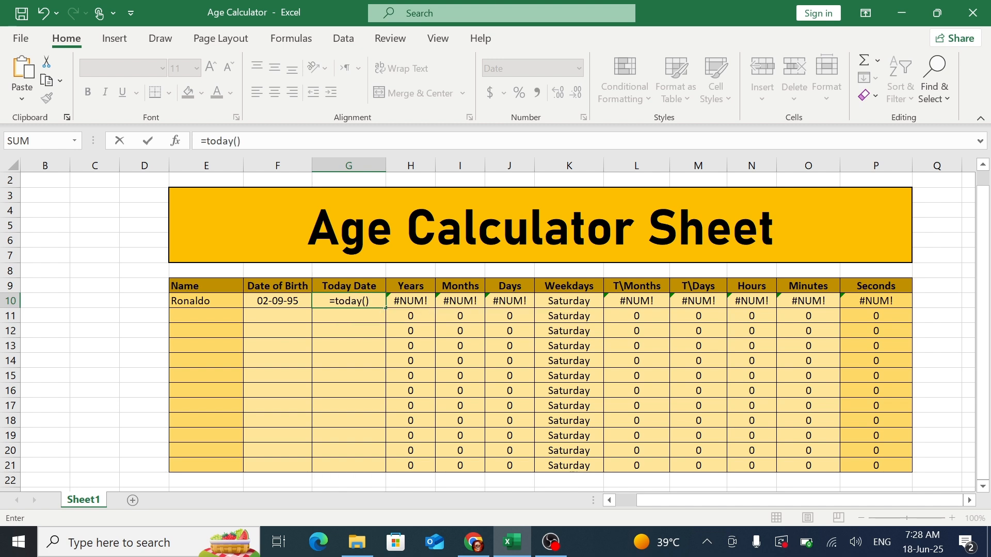
key("Return")
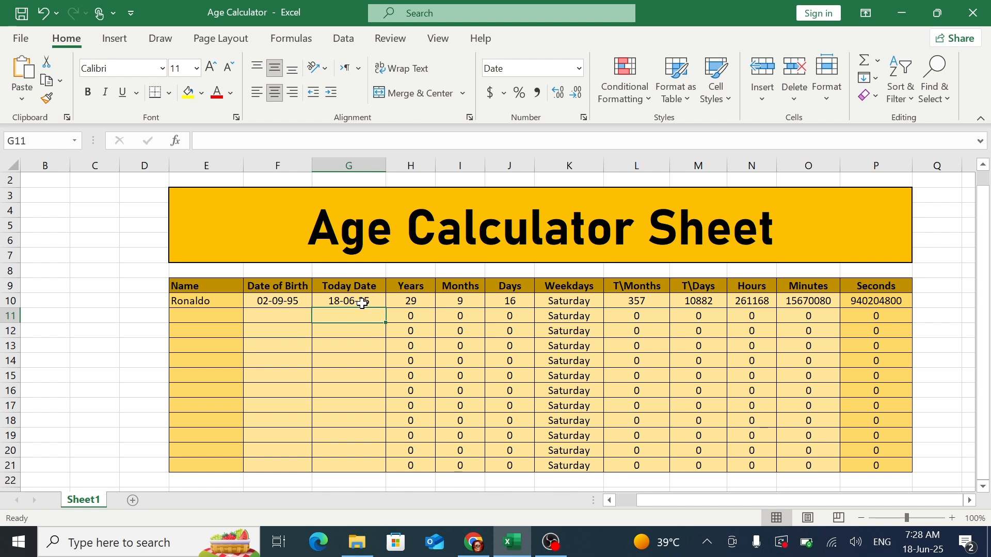
left_click(417, 303)
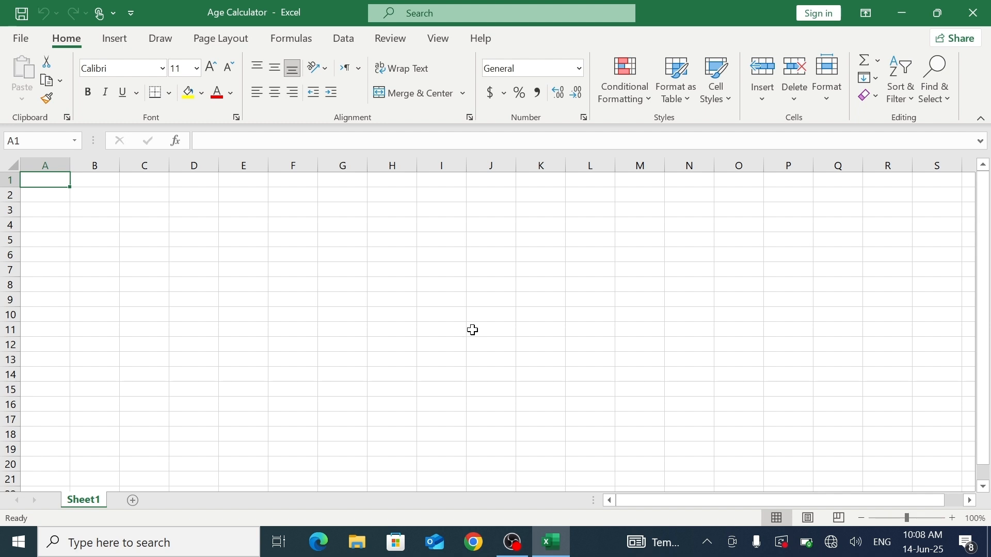
Enter the headers Name, Date of Birth and Today Date in cells E9 to G9 of the blank sheet
left_click(253, 301)
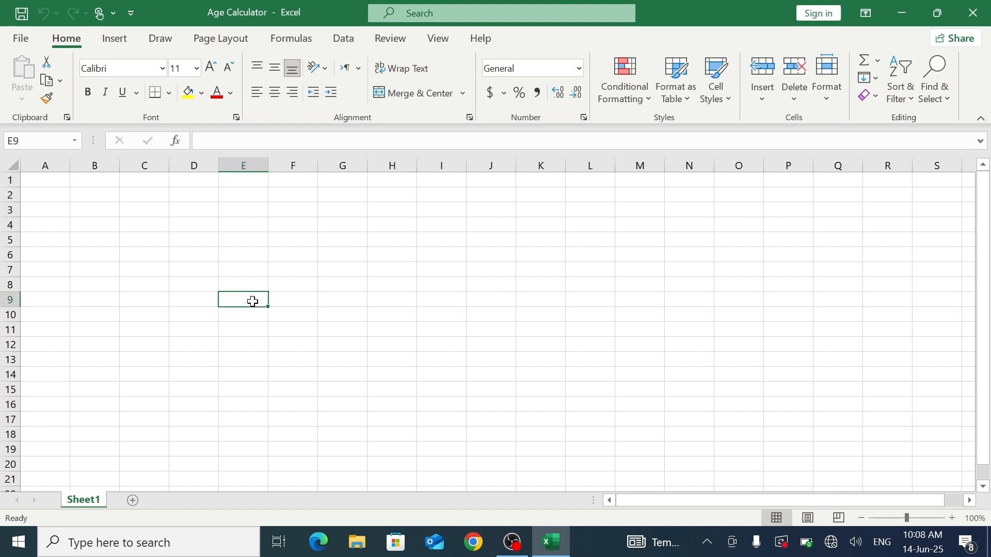
type("Name")
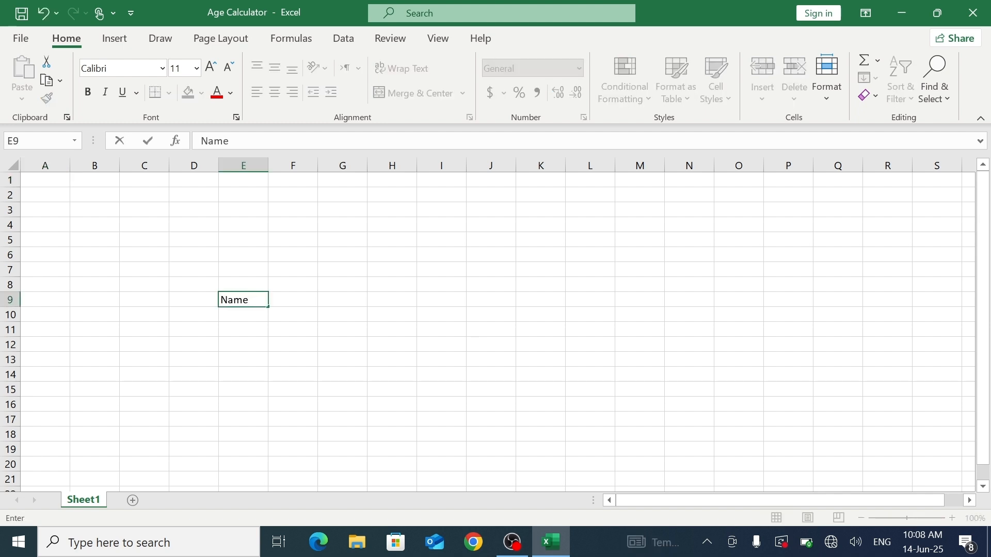
key("Tab")
type("Date")
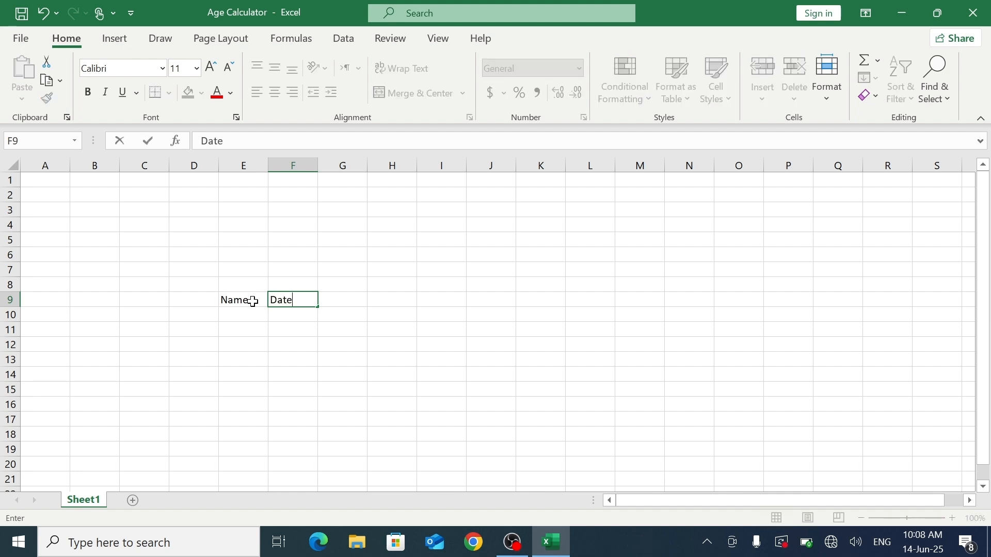
type(" of Birth")
key("Tab")
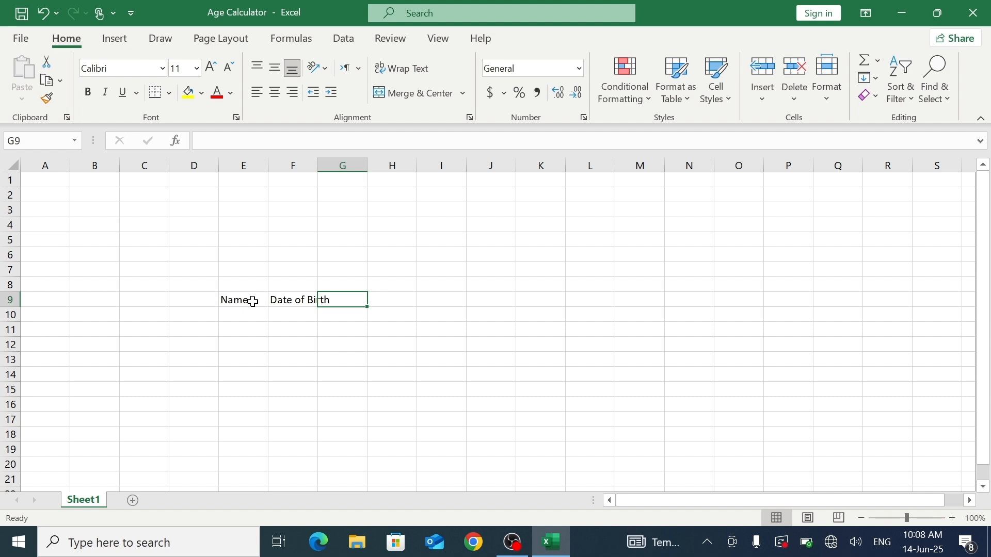
type("Today")
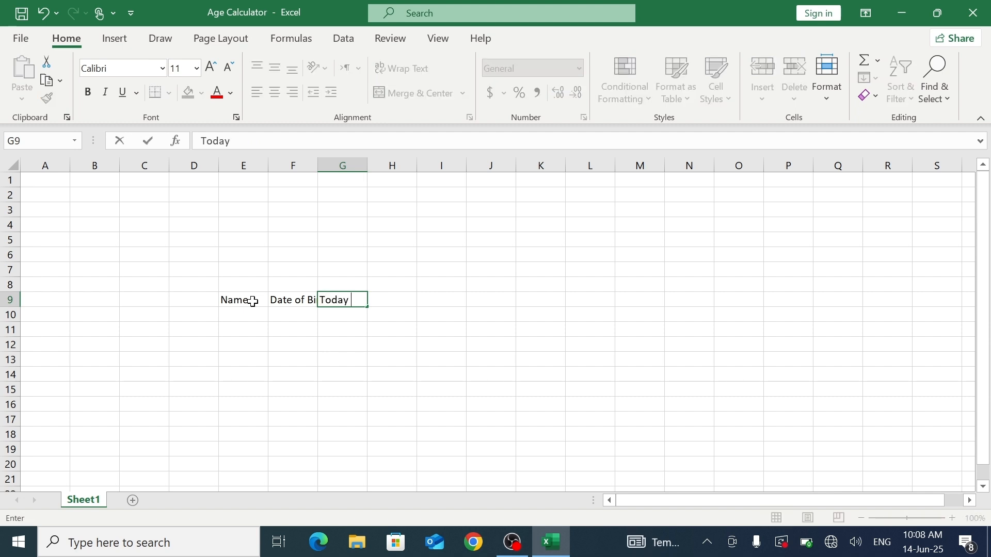
type(" Date")
key("Tab")
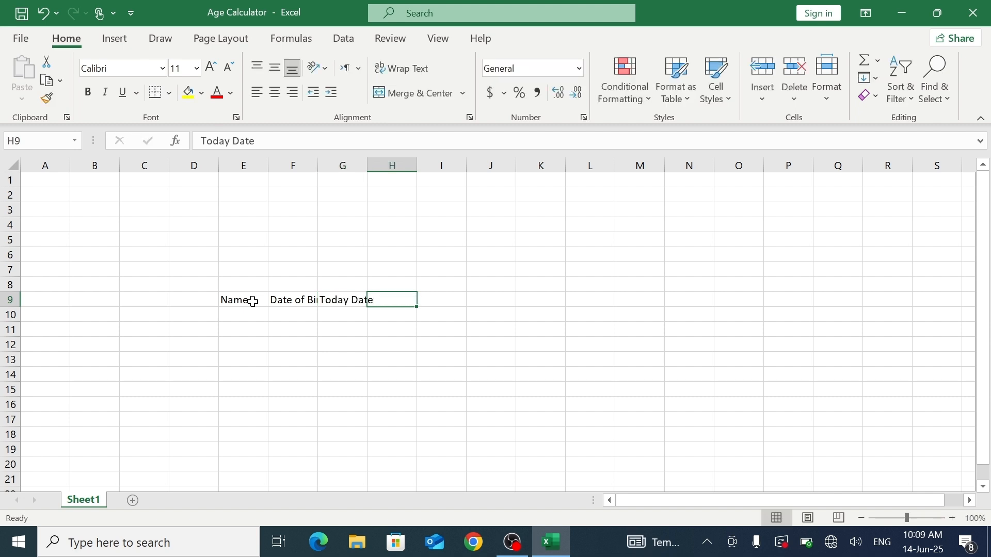
Continue the header row with Years, Months, Days and Weekdays in cells H9 to K9
type("Years")
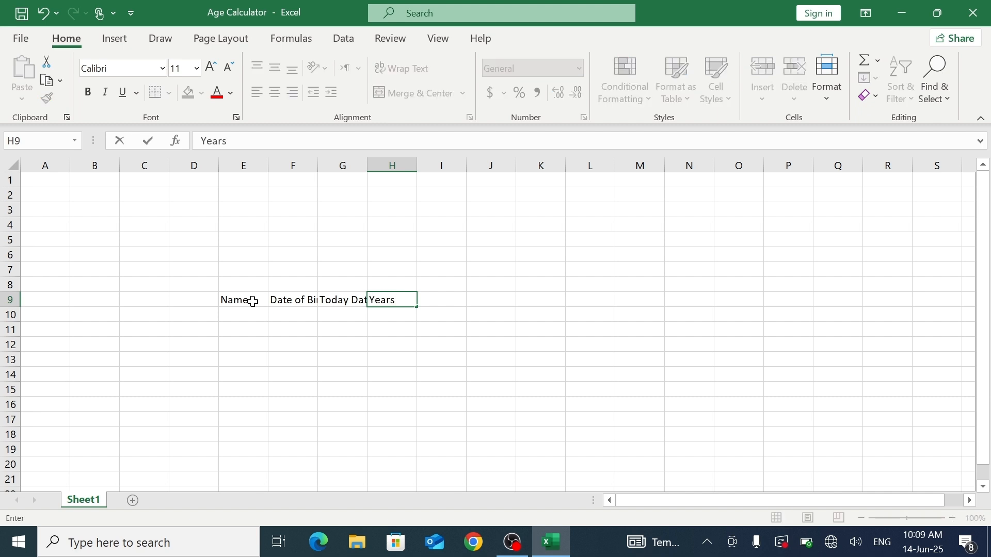
key("Tab")
type("Months")
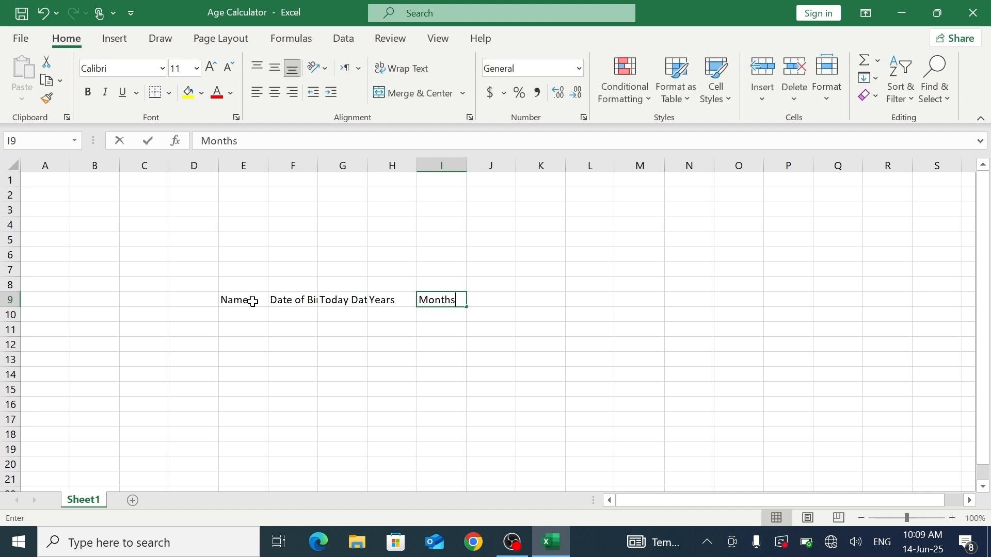
key("Tab")
type("Days")
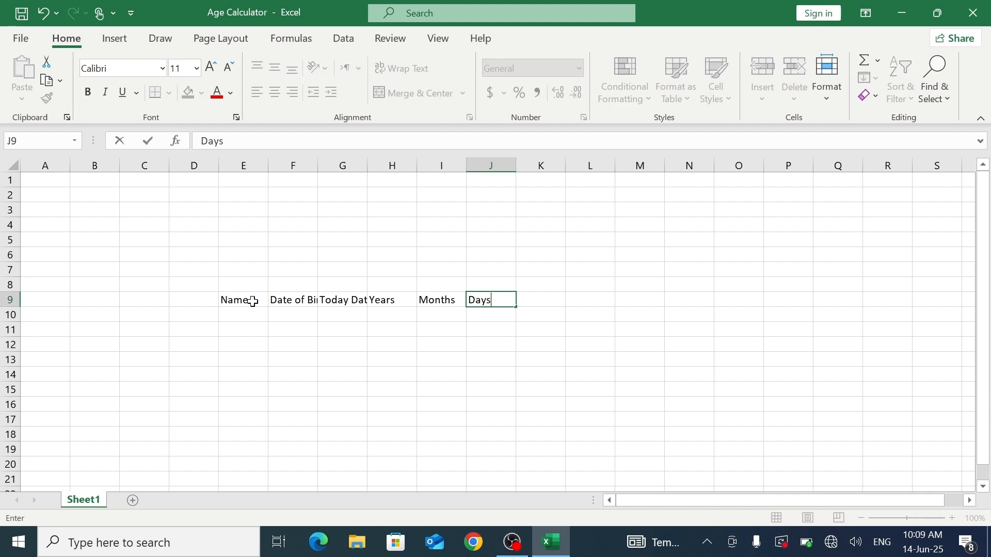
key("Tab")
type("Weekdays")
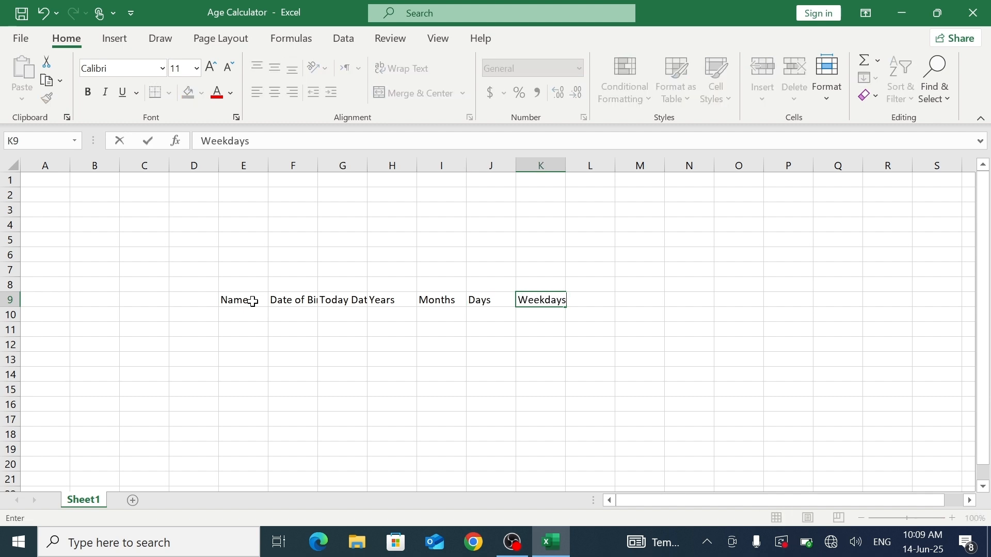
key("Tab")
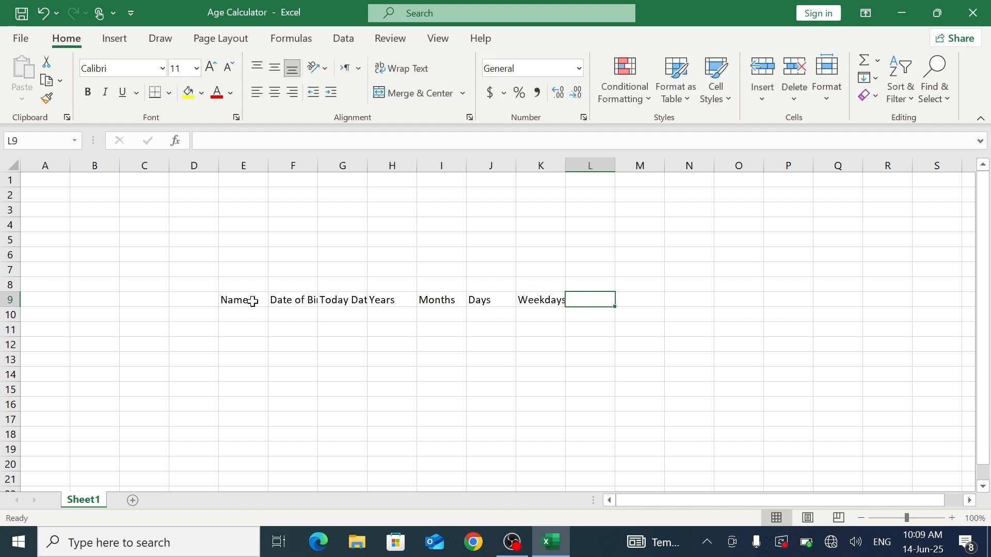
Enter the headers T\Months and T\Days in cells L9 and M9
type("T\\Months")
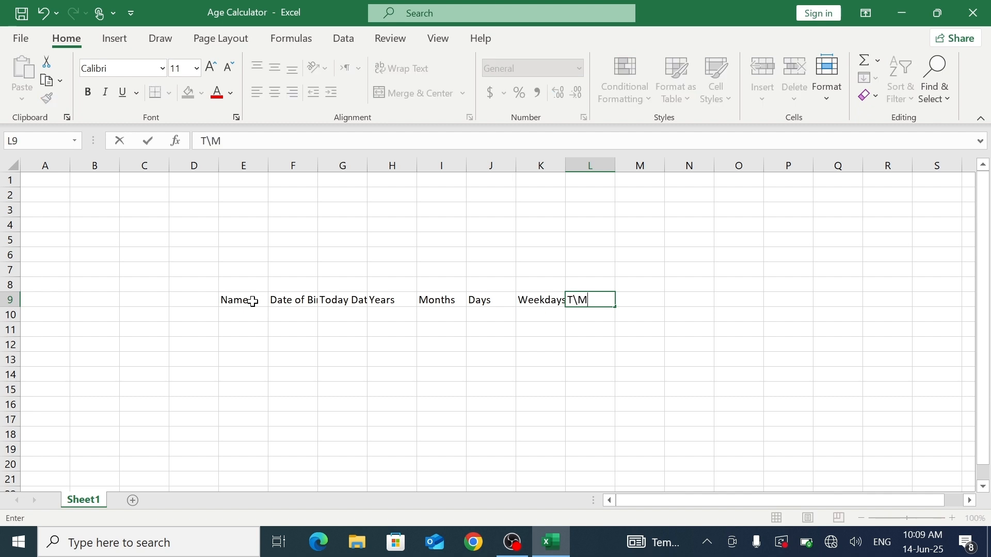
key("ctrl+Return")
key("Tab")
type("T")
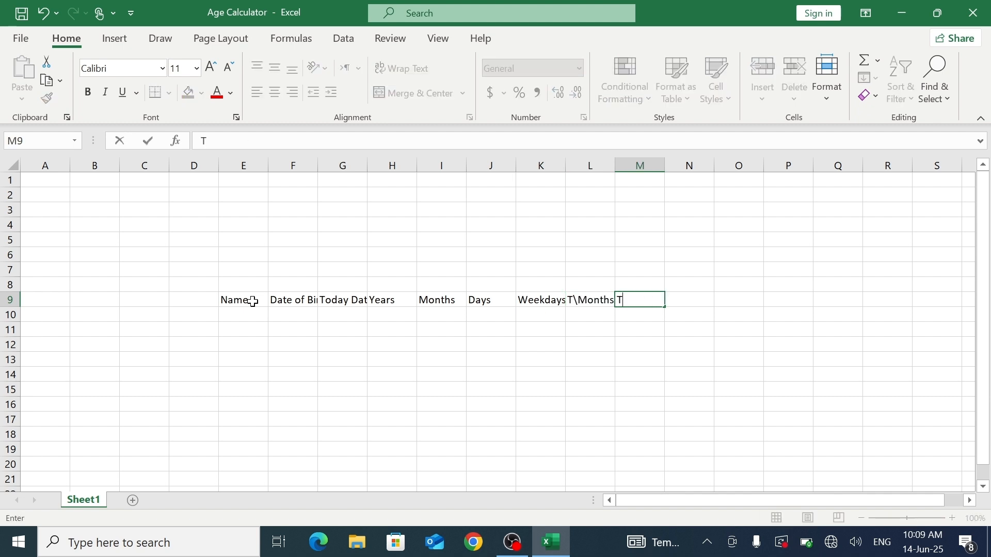
type("\\Days")
key("Tab")
Complete the header row with Hours, Minutes and Seconds in cells N9 to P9
type("Hours")
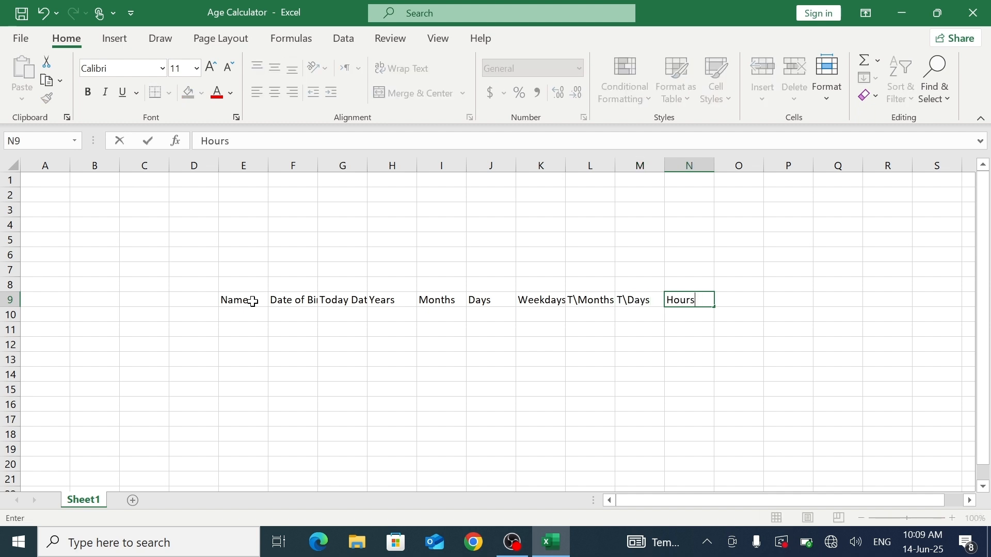
key("Tab")
type("M")
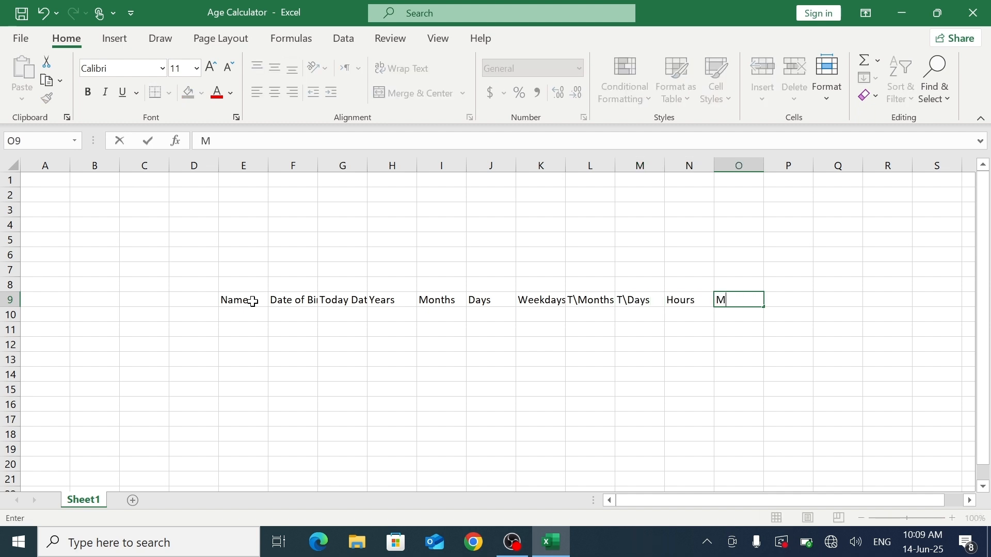
type("inutes")
key("Tab")
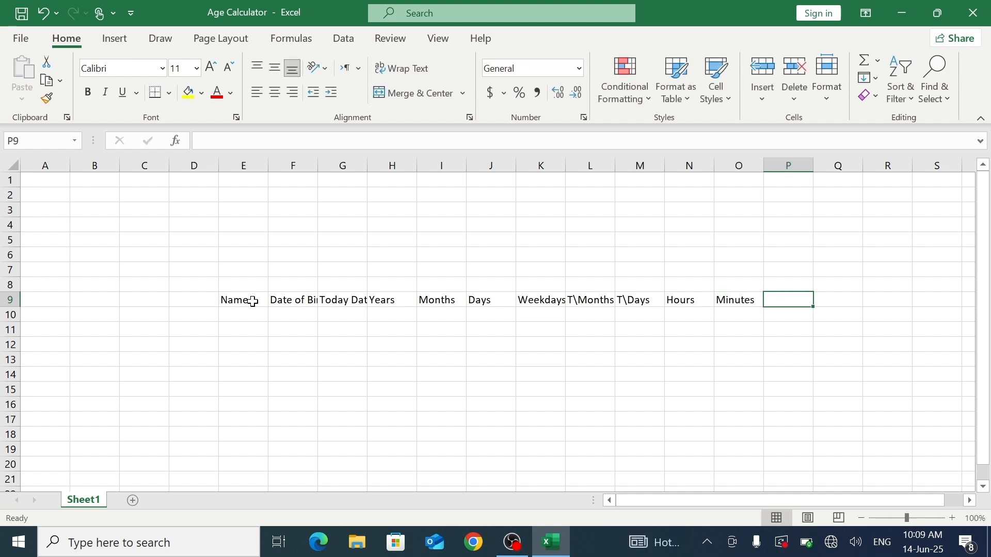
type("Seconds")
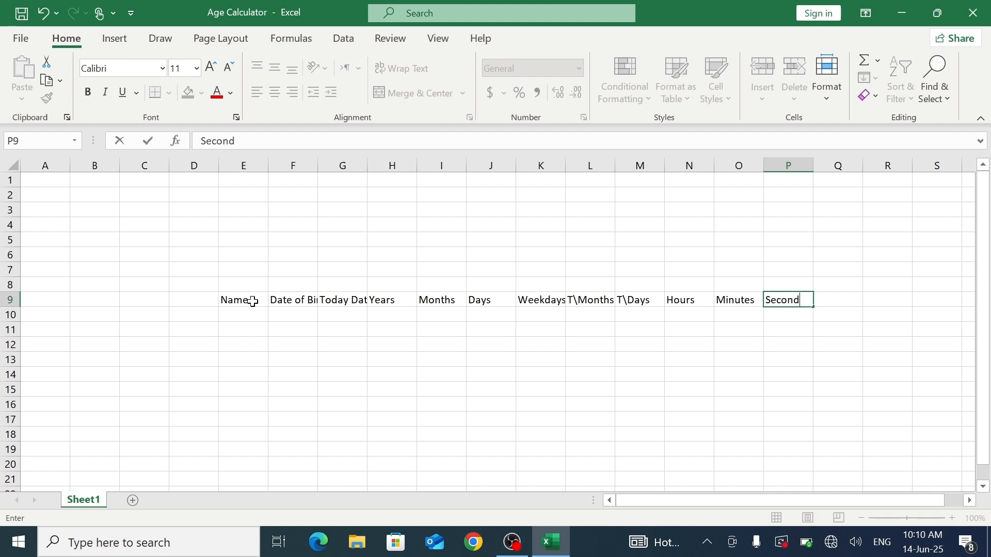
left_click(320, 363)
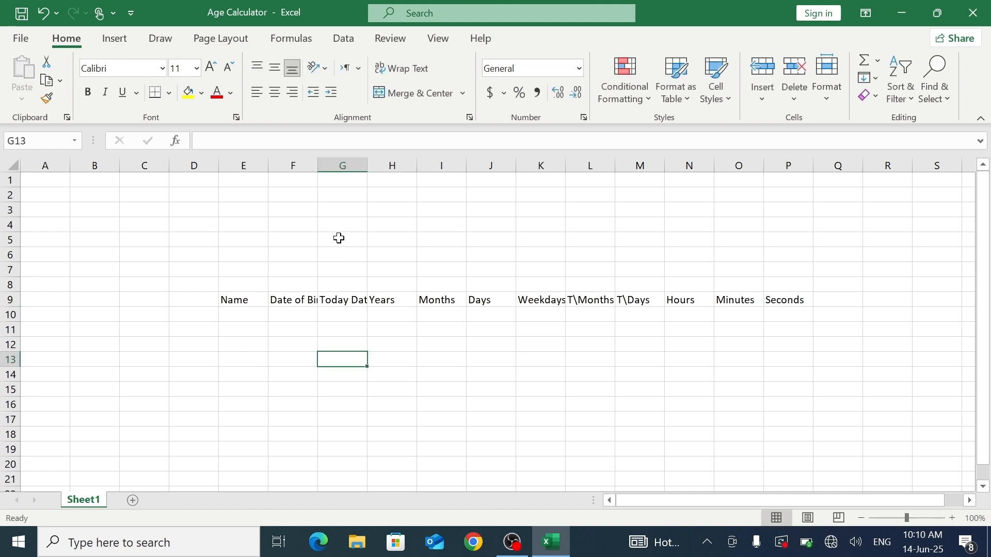
Widen columns E, F, G, K, L, M, O and P so the row 9 headers have enough room
left_click_drag(318, 161, 411, 165)
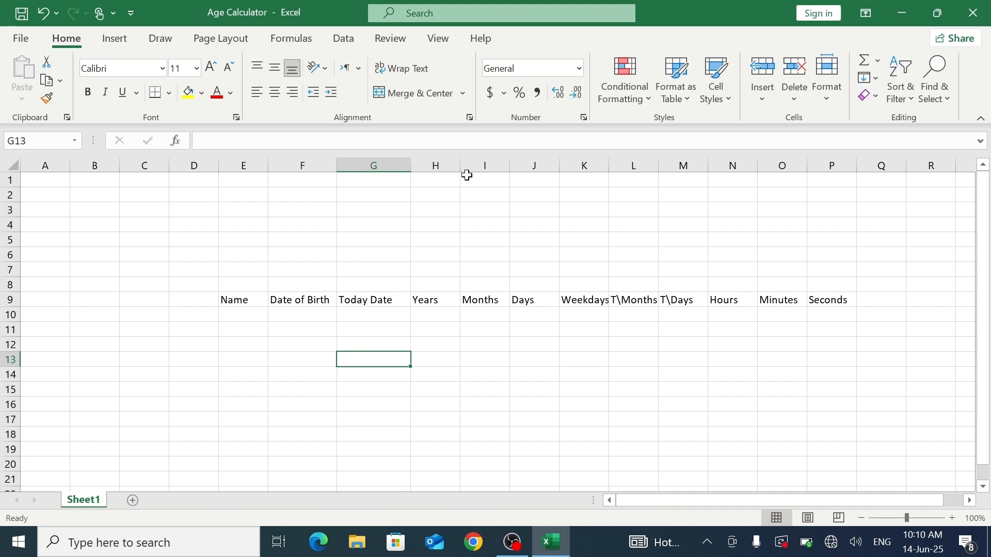
left_click_drag(609, 162, 752, 166)
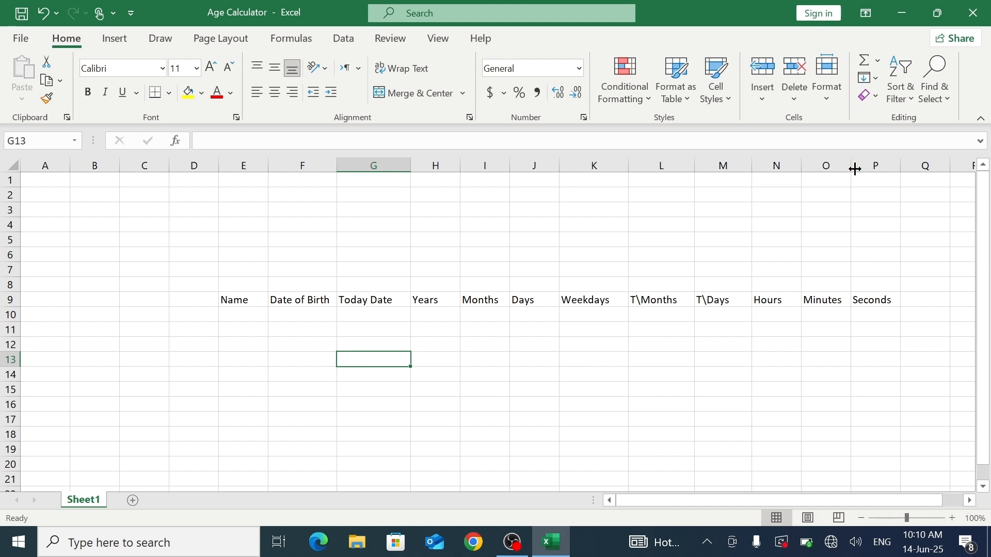
left_click_drag(855, 169, 937, 167)
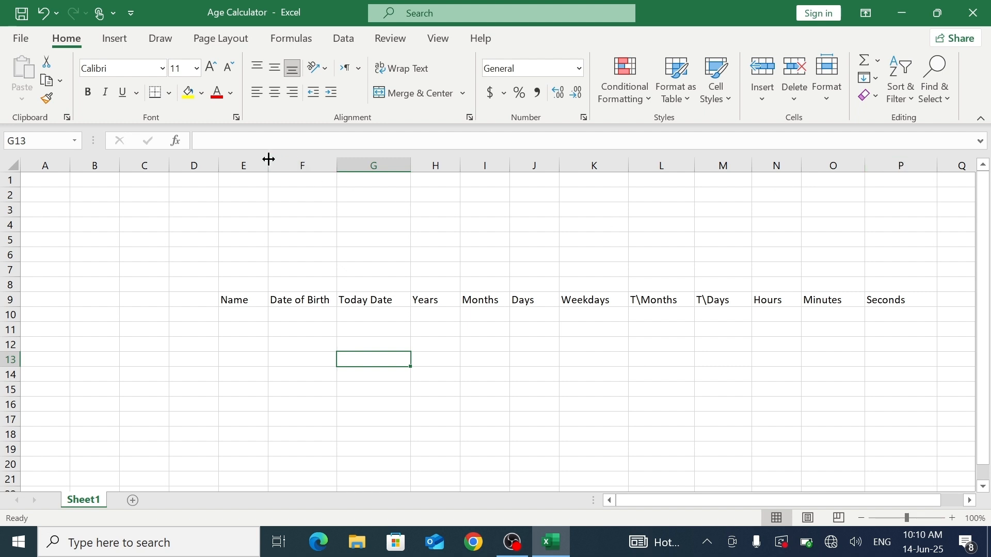
left_click_drag(268, 159, 292, 160)
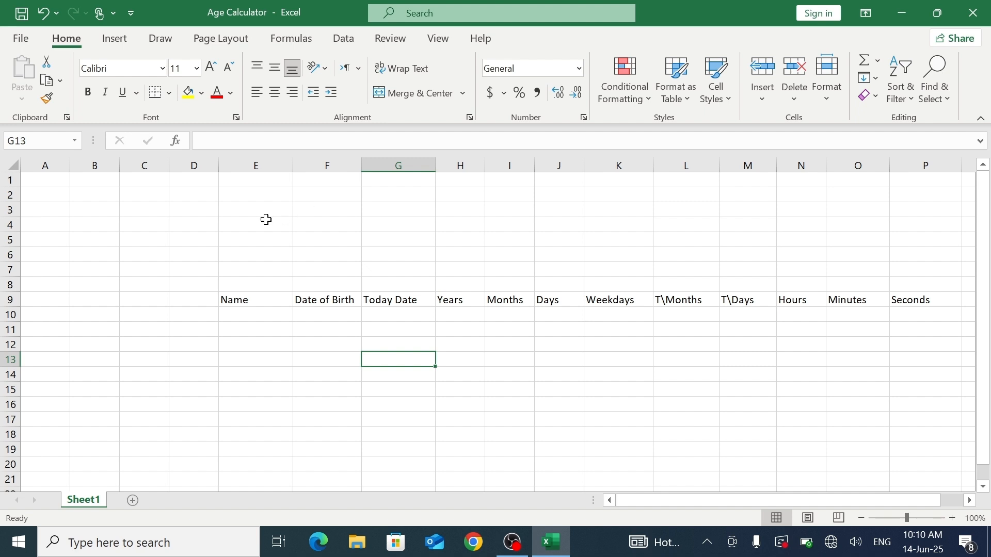
Merge and center the range E3:P7 and enter the title Age Calculator Sheet in it
left_click_drag(247, 210, 907, 267)
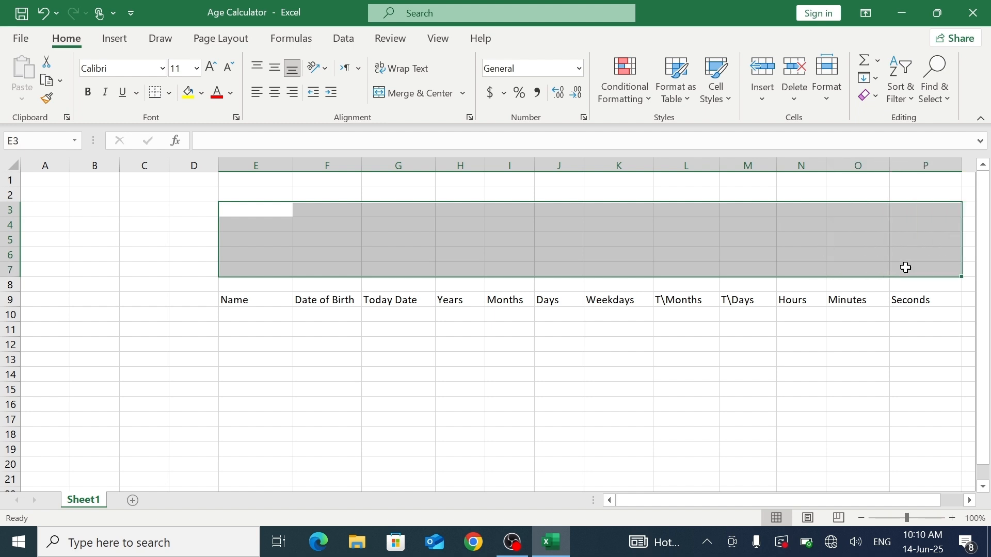
left_click(416, 89)
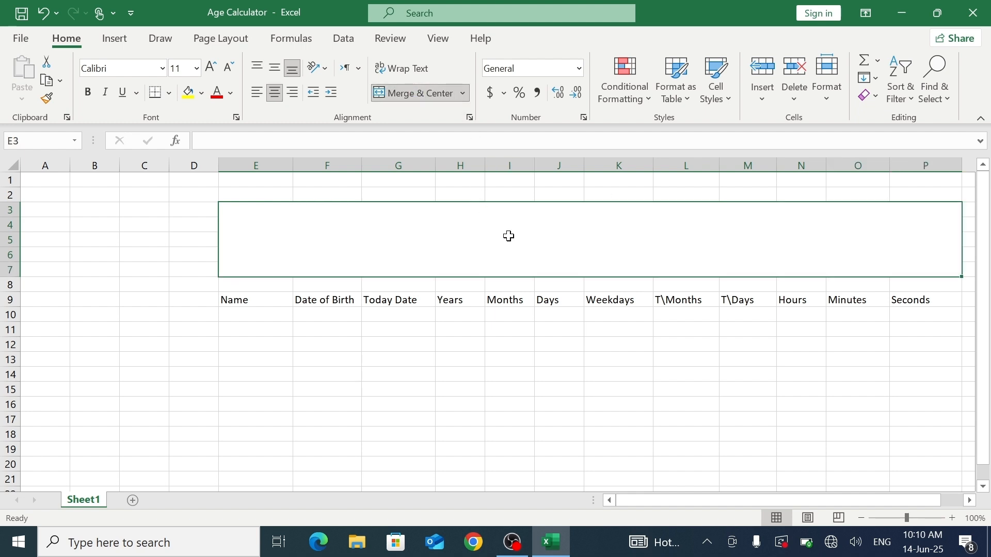
type("Ag")
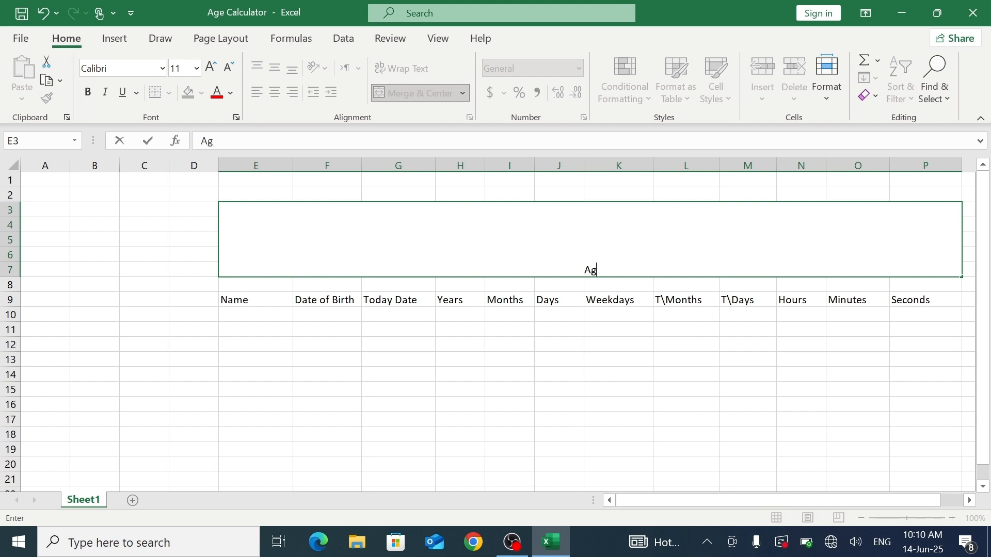
type("e Calculator S")
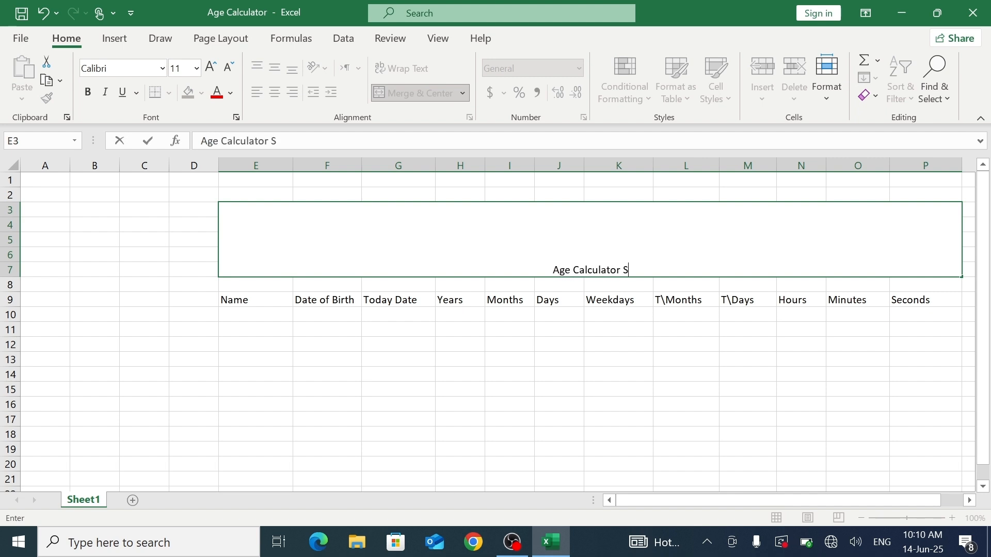
type("heet")
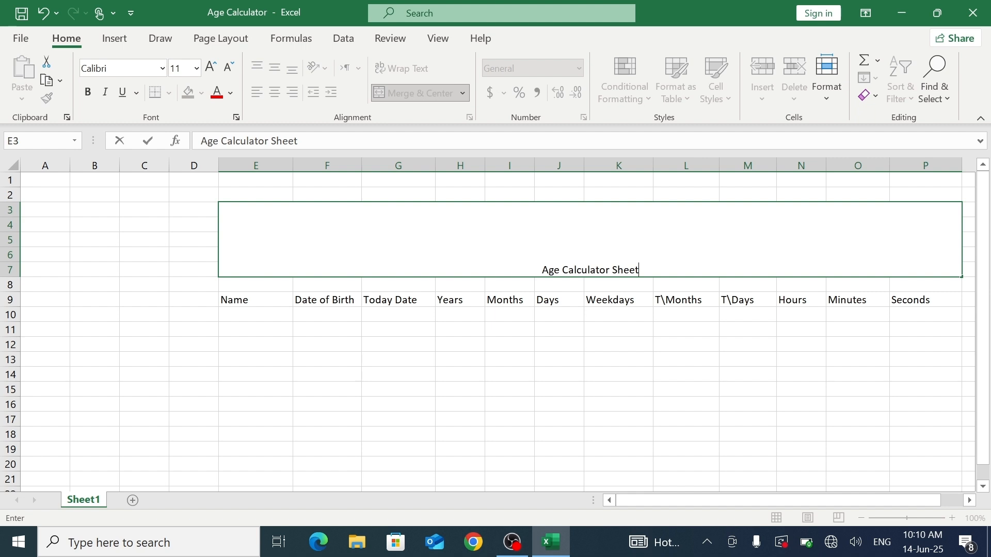
Format the title text Age Calculator Sheet in bold Bahnschrift at size 48
left_click_drag(639, 271, 541, 270)
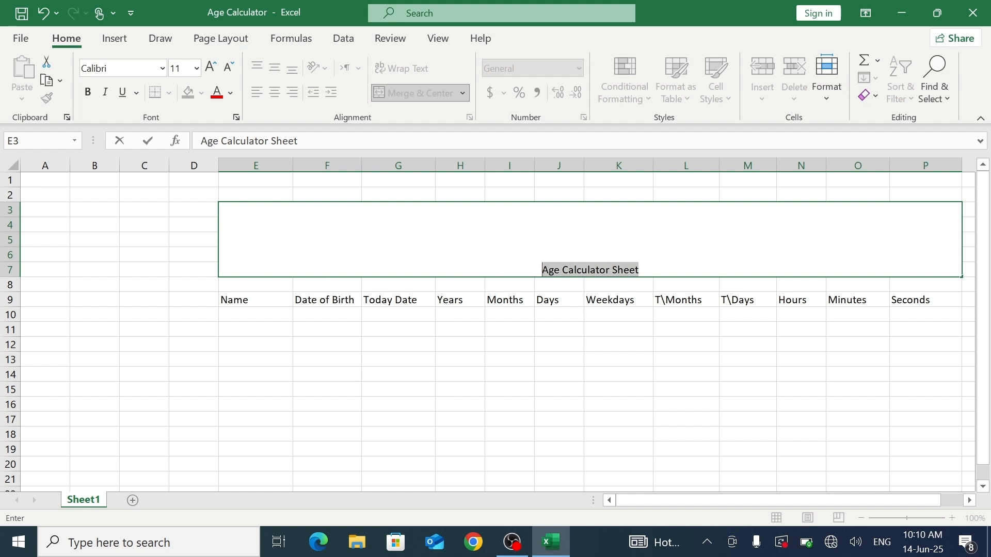
left_click(160, 69)
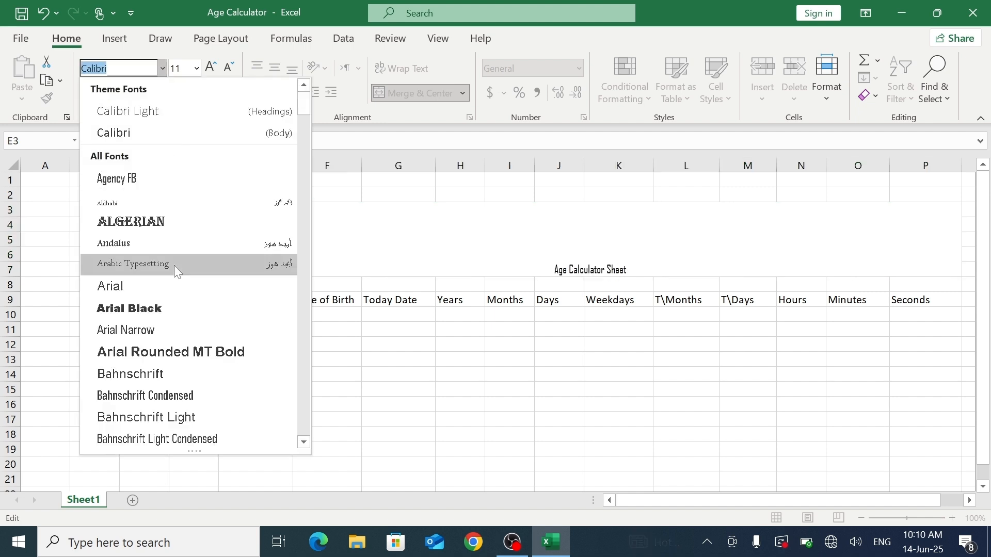
left_click(148, 370)
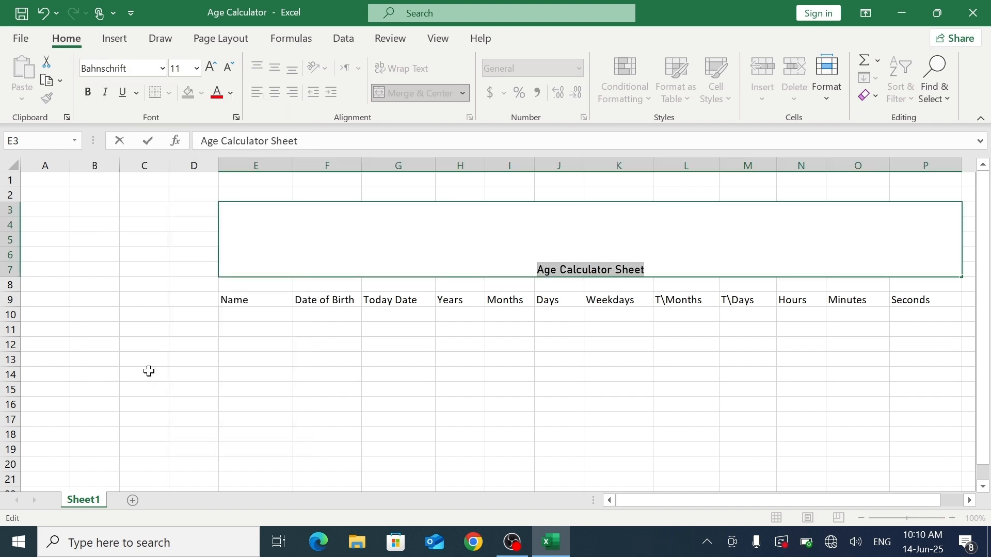
left_click(85, 96)
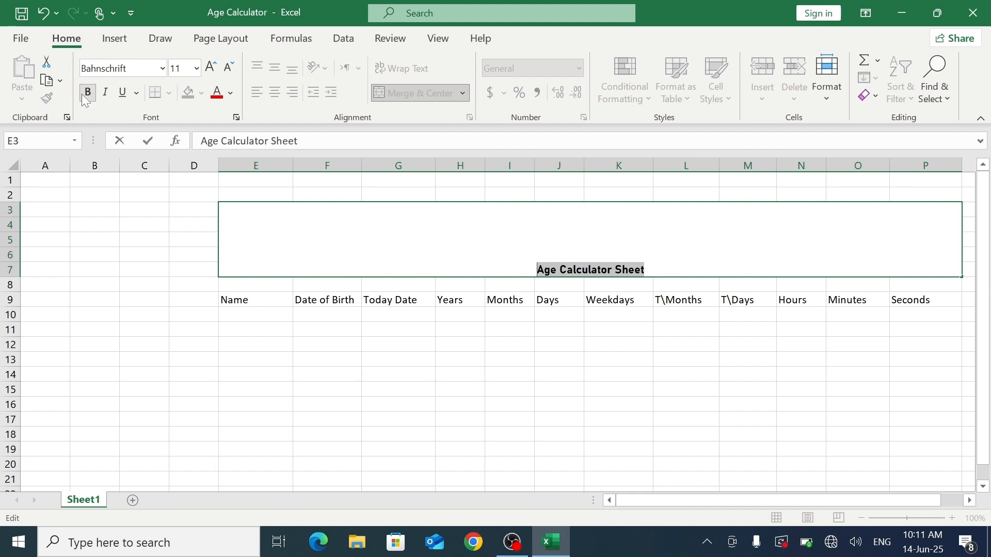
left_click(197, 70)
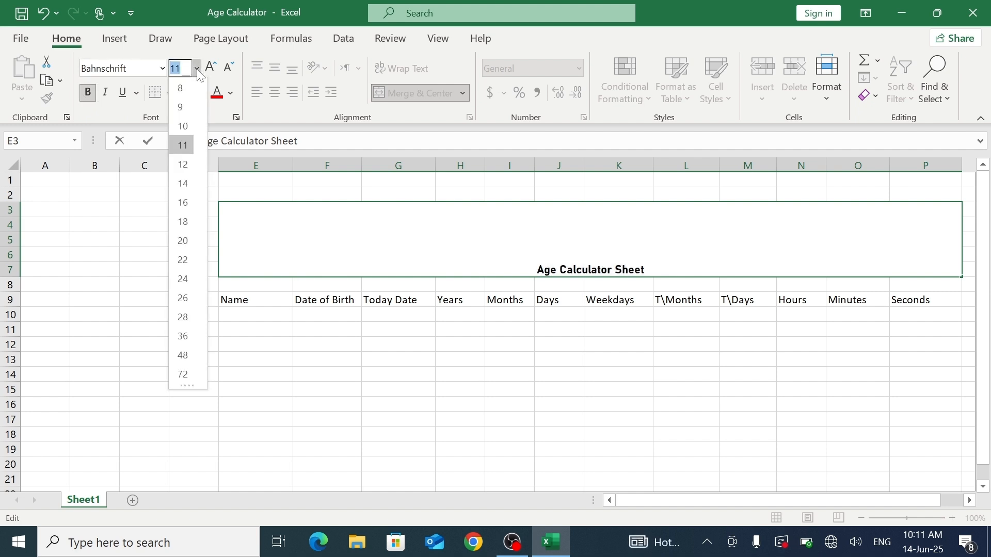
left_click(177, 361)
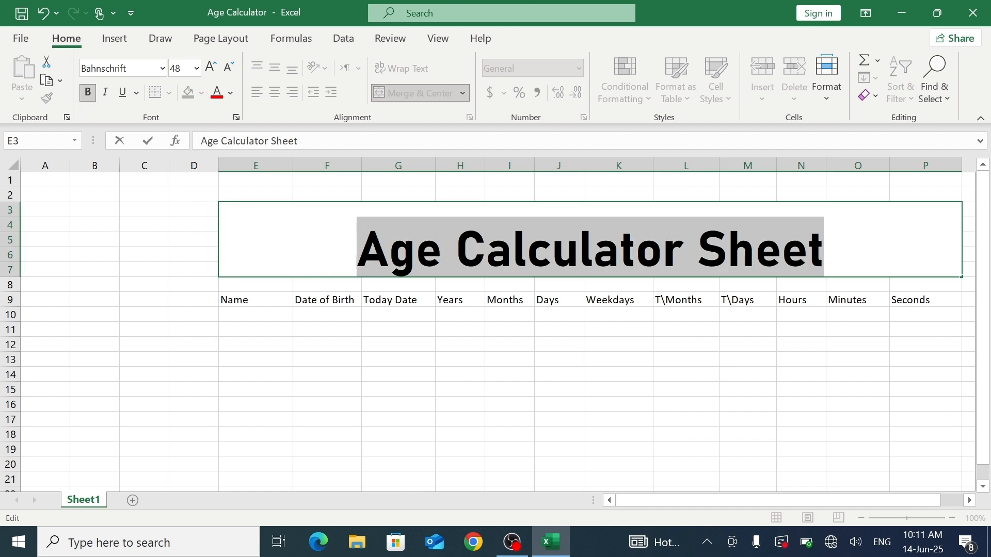
left_click(390, 258)
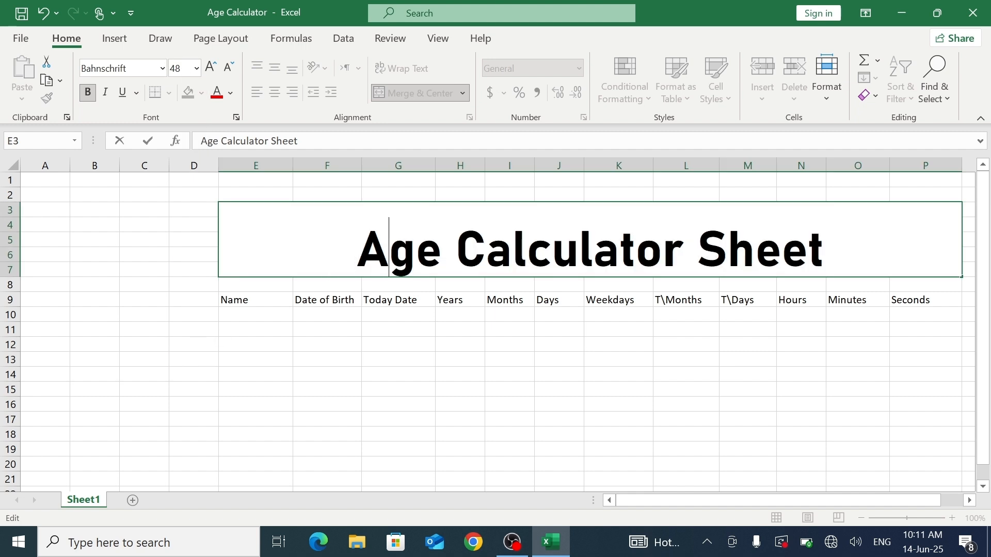
left_click(346, 301)
Middle-align the merged title cell vertically and fill it with the gold theme color
left_click(344, 263)
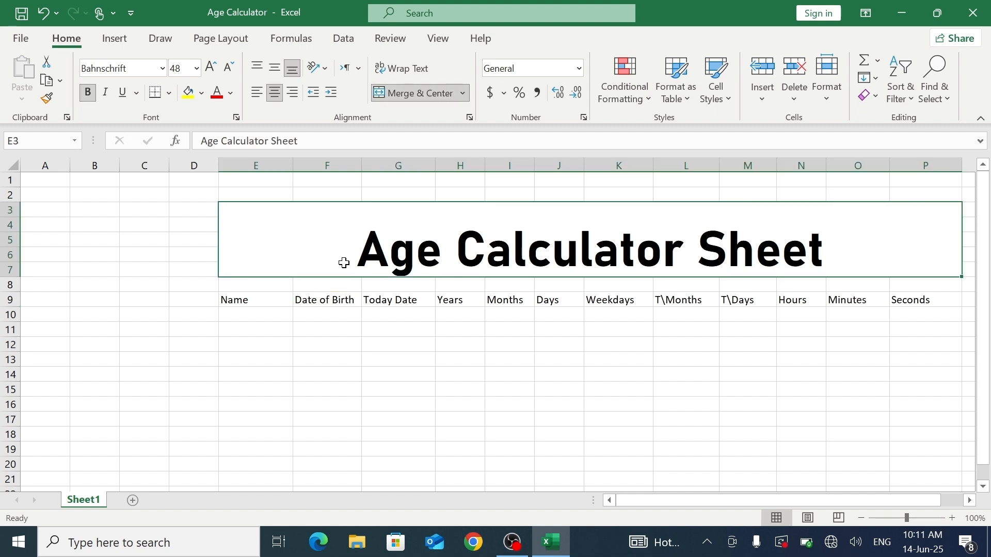
left_click(277, 70)
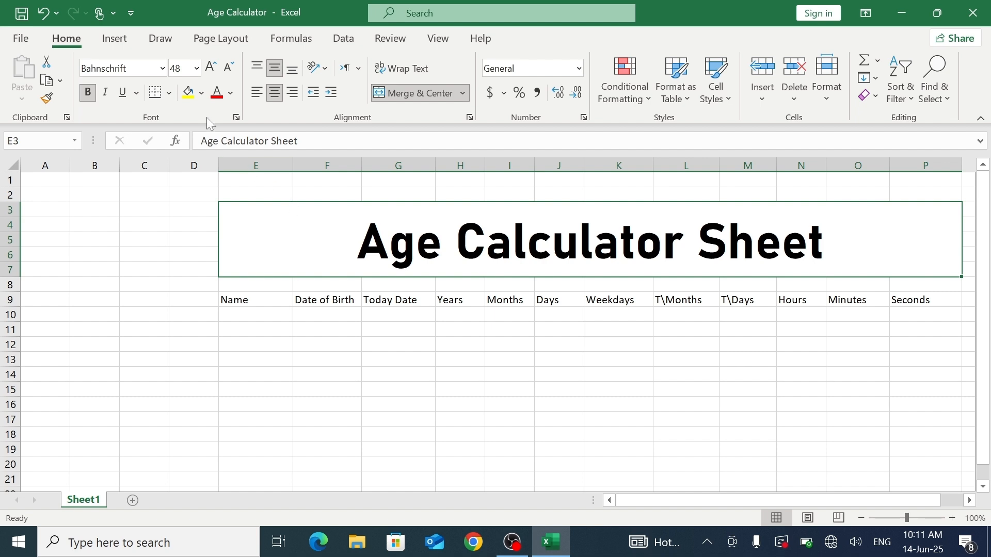
left_click(201, 93)
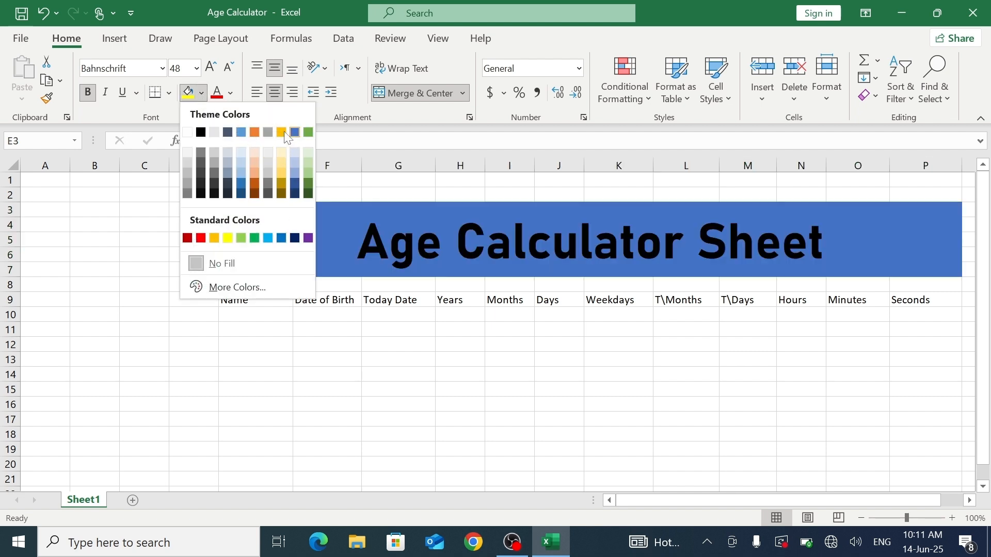
left_click(282, 133)
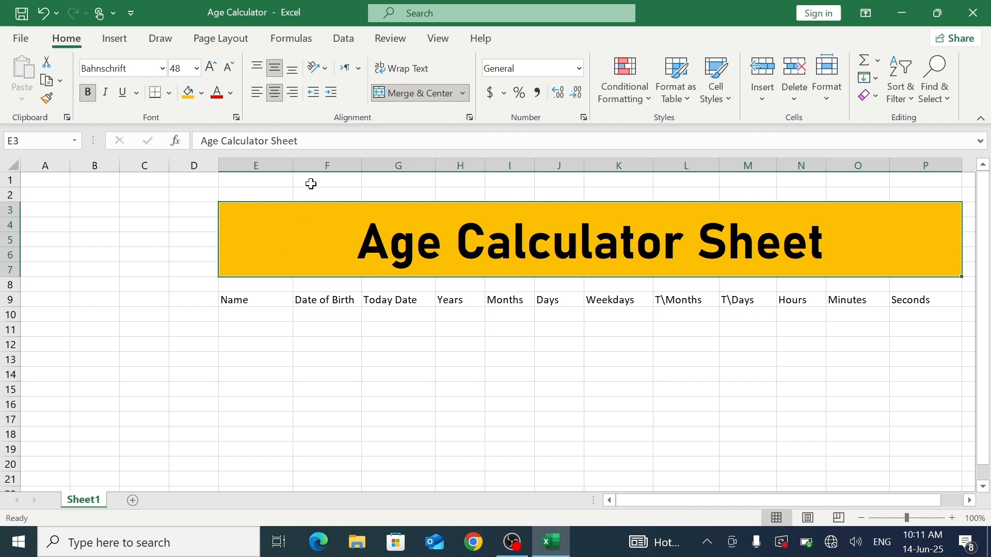
Apply thick outside borders to the merged title cell E3:P7
left_click(348, 294)
left_click(332, 258)
left_click(169, 93)
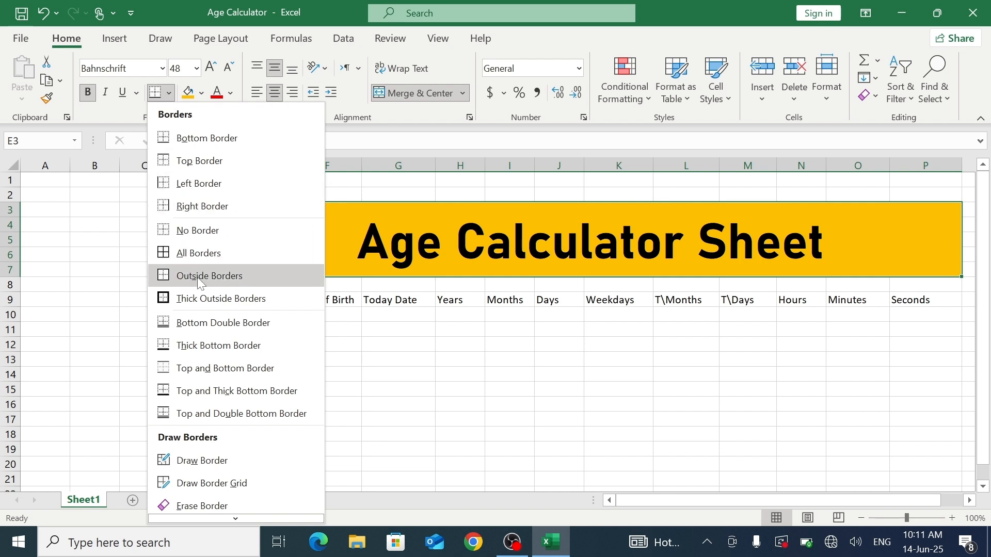
left_click(203, 298)
left_click(324, 347)
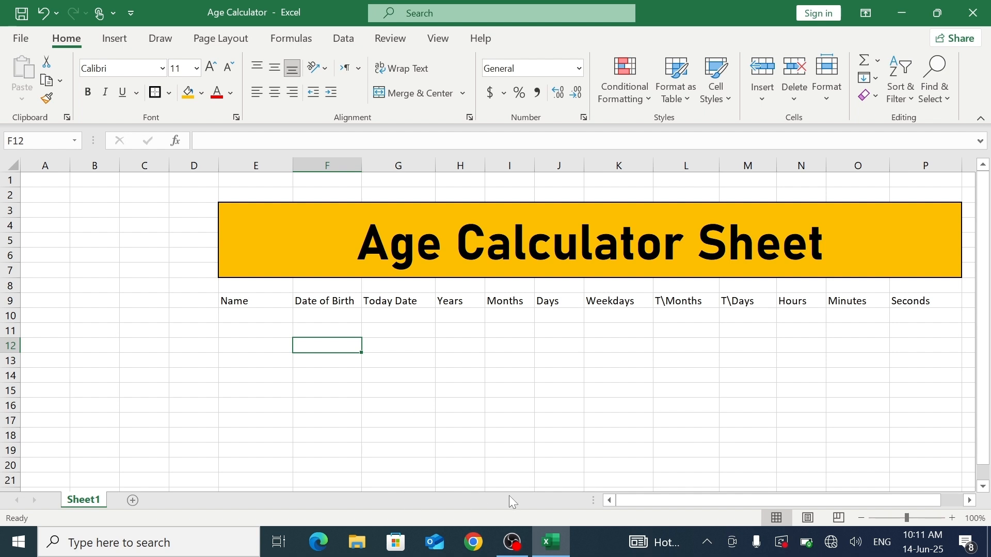
Apply all borders to the table range E9:P21
left_click_drag(693, 500, 716, 501)
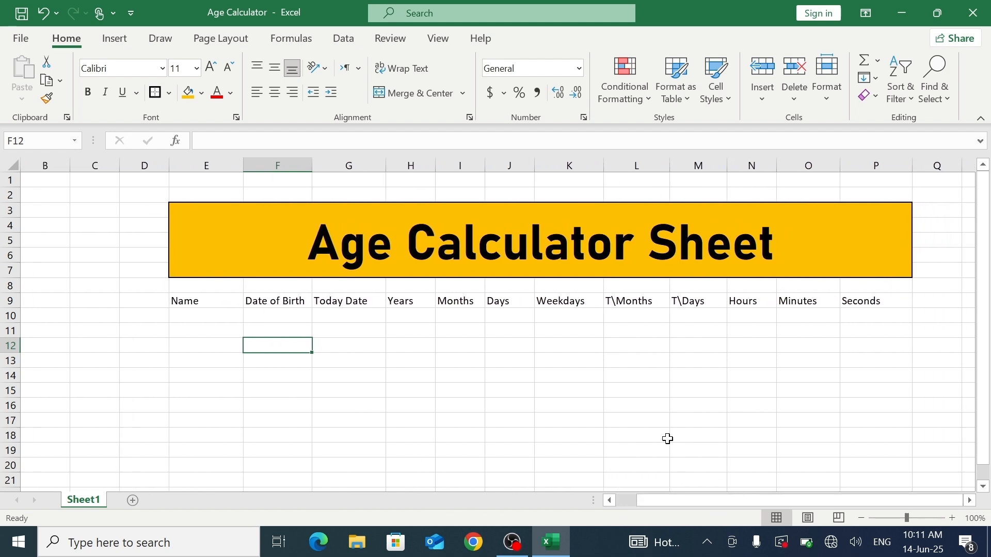
left_click_drag(194, 300, 863, 479)
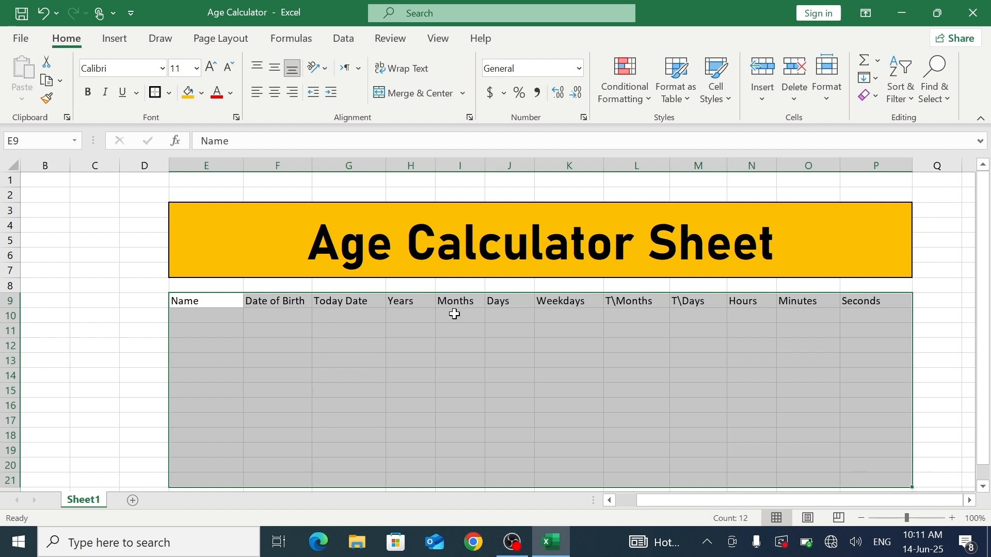
left_click(169, 92)
left_click(201, 253)
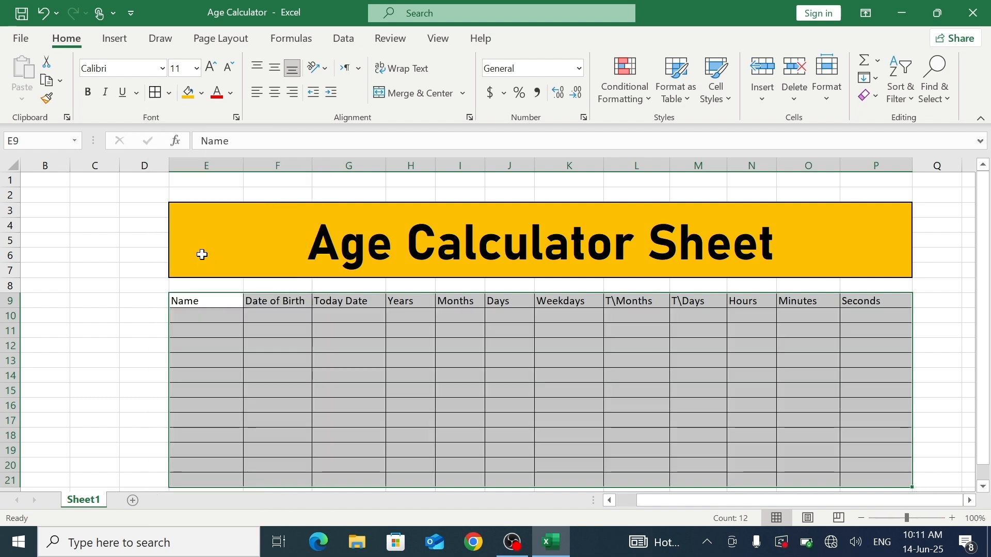
left_click(317, 342)
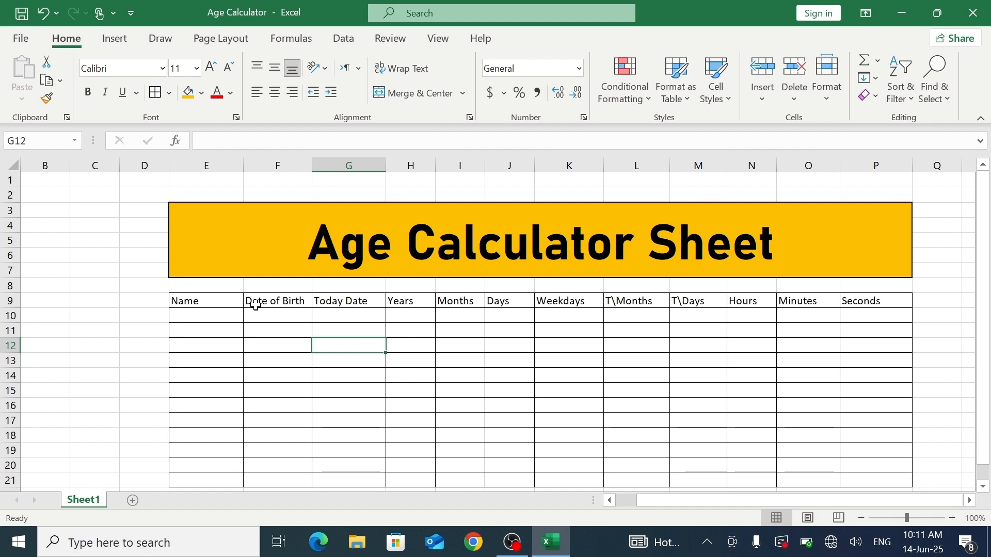
Fill the header row E9:P9 with a dark gold theme shade
left_click_drag(220, 302, 848, 305)
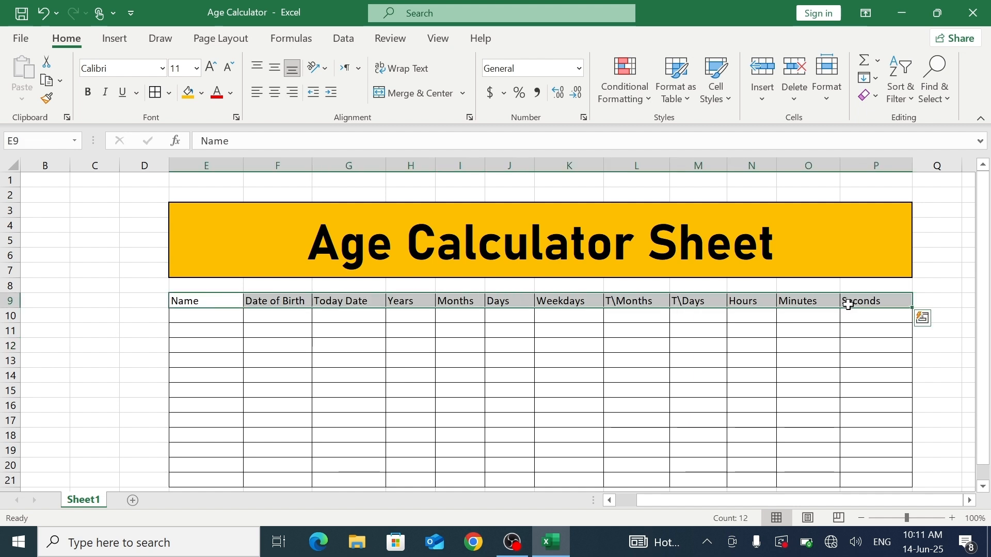
left_click(202, 93)
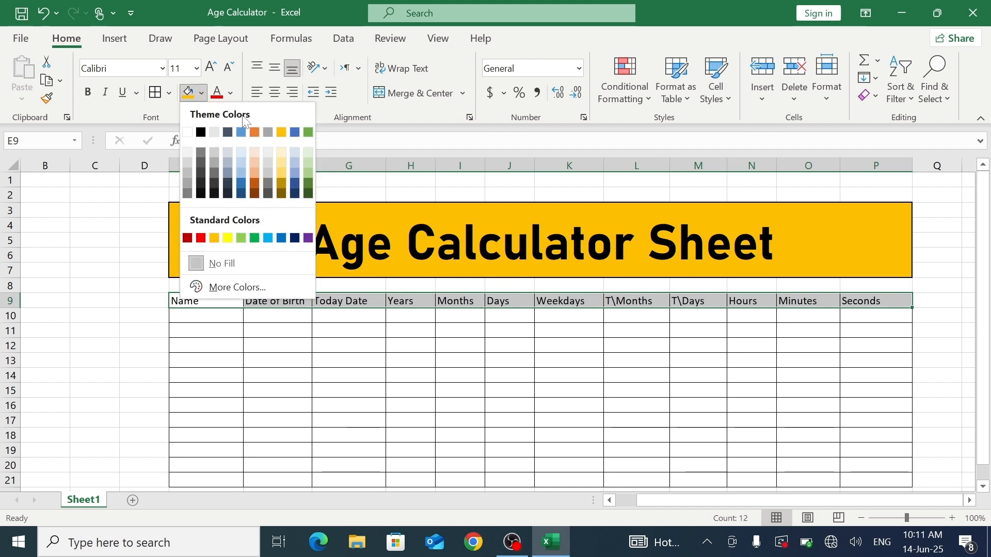
left_click(282, 194)
Fill the Name cells E10:E21 and the Seconds cells P10:P21 with a medium gold theme shade
left_click_drag(214, 316, 209, 476)
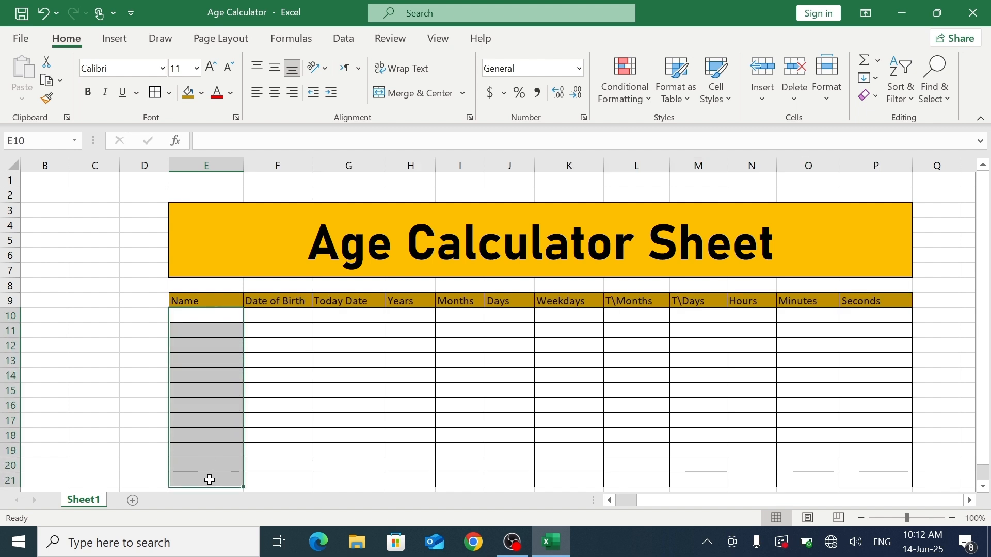
left_click(204, 97)
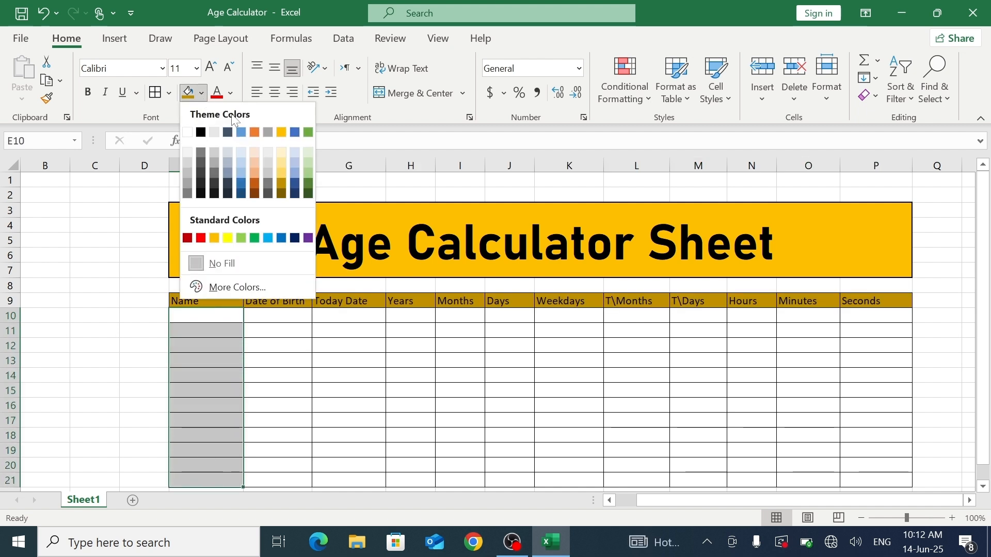
left_click(279, 175)
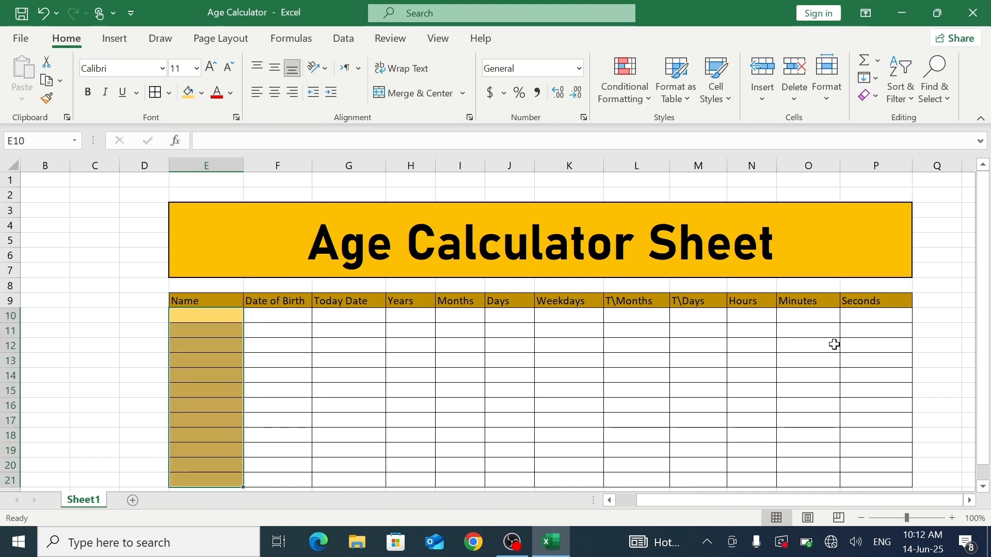
left_click_drag(859, 318, 880, 478)
left_click(202, 93)
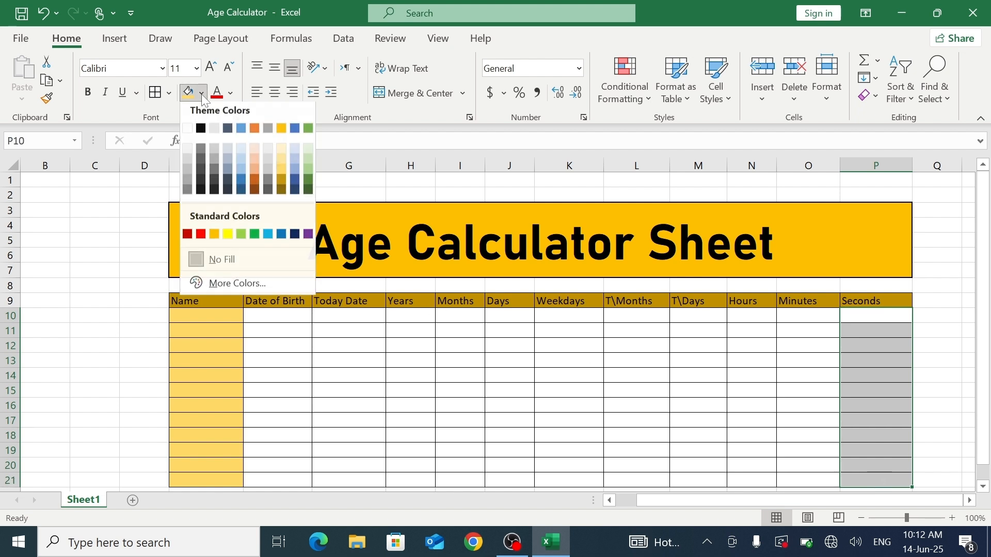
left_click(281, 174)
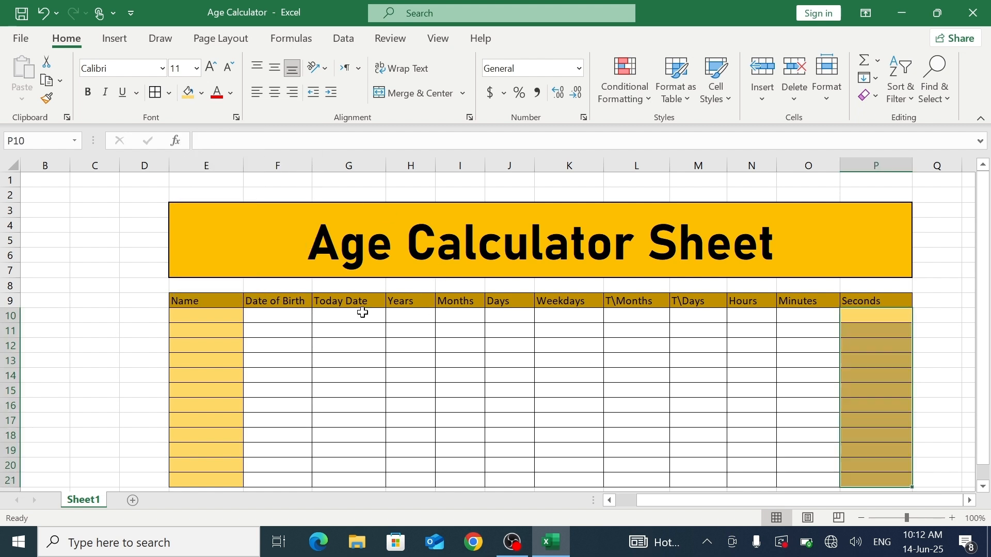
Fill the inner table cells F10:O21 with a lighter gold theme shade
left_click(279, 316)
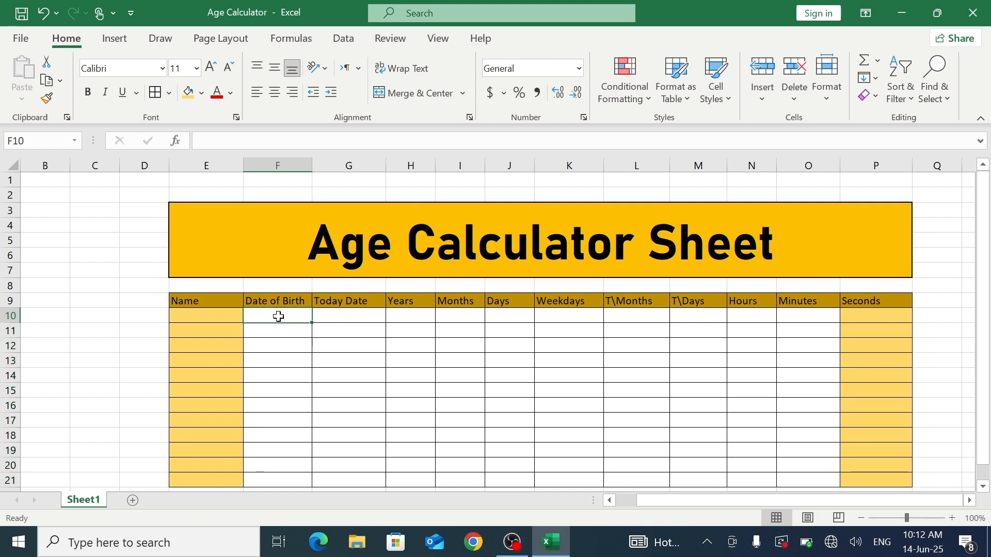
left_click_drag(279, 316, 797, 433)
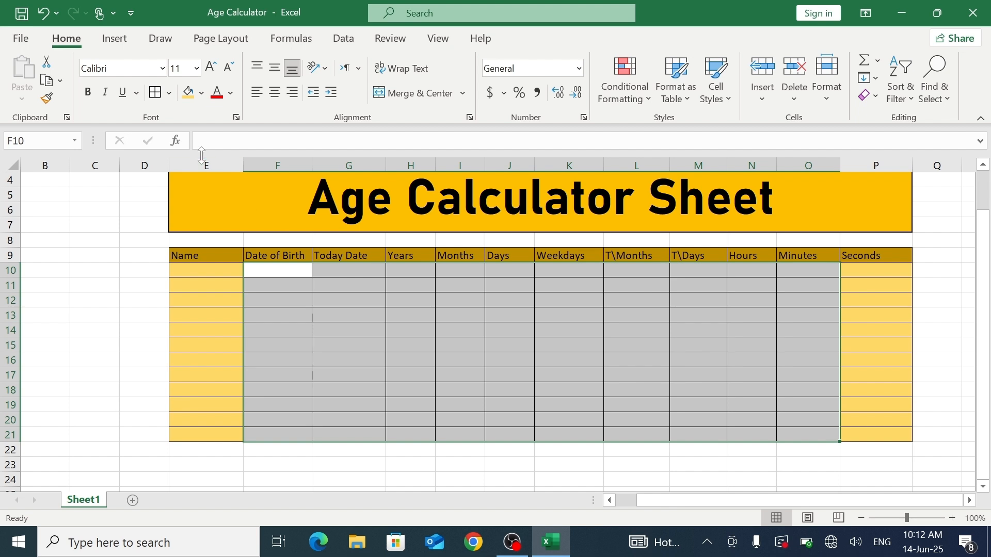
left_click(200, 96)
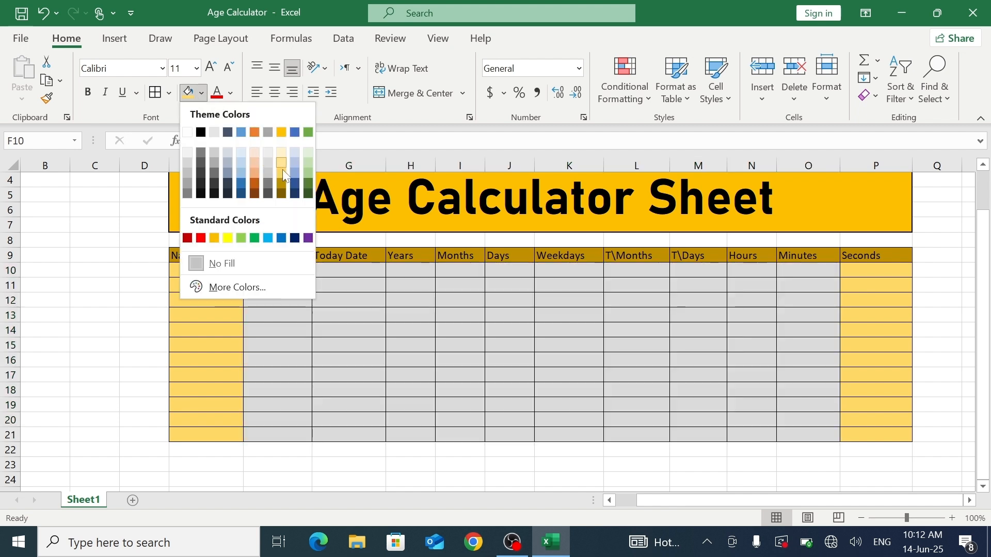
left_click(283, 166)
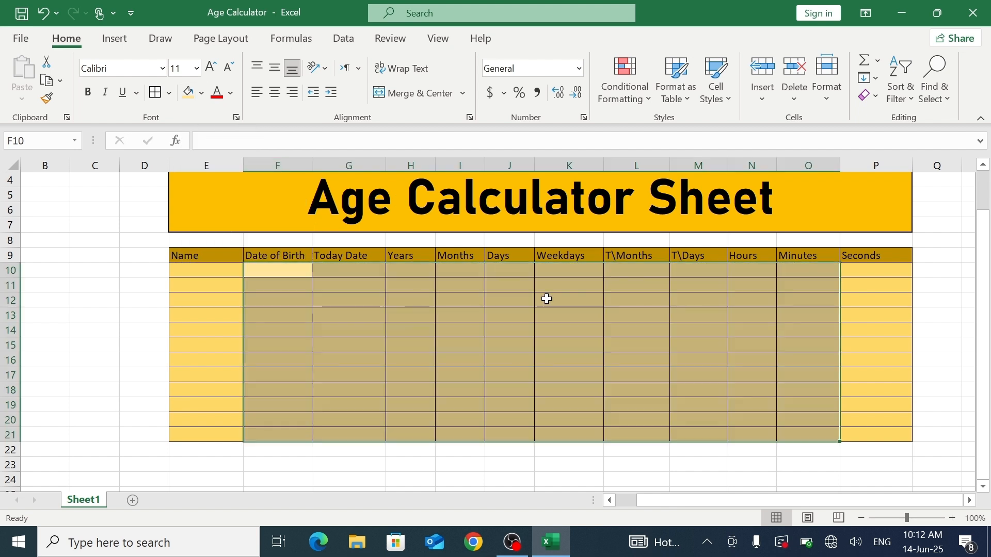
left_click(614, 328)
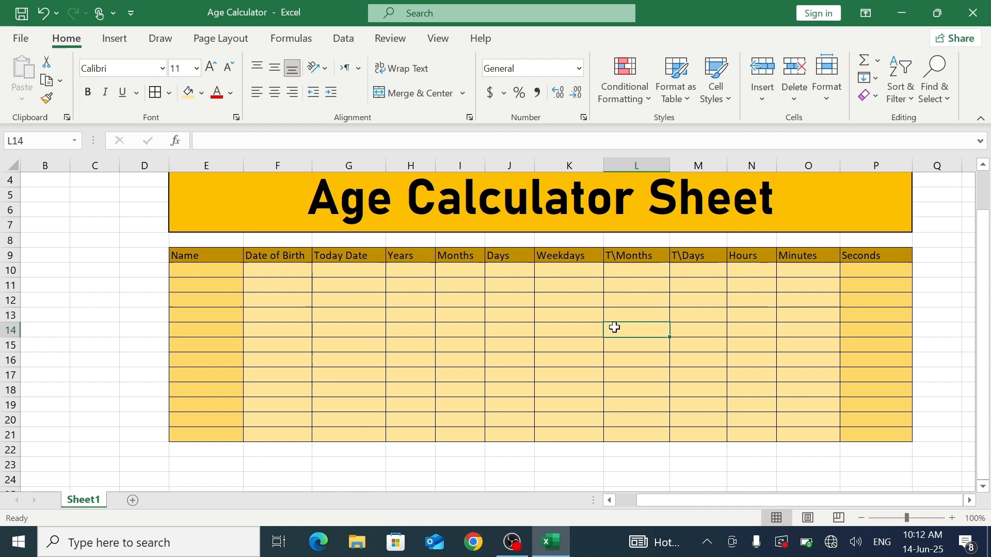
left_click(983, 166)
left_click(983, 166)
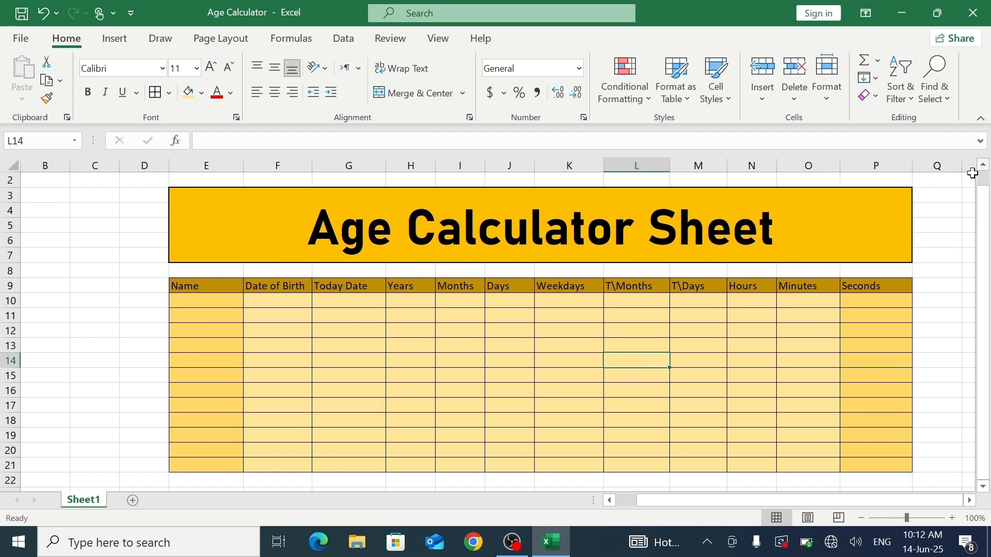
left_click(680, 343)
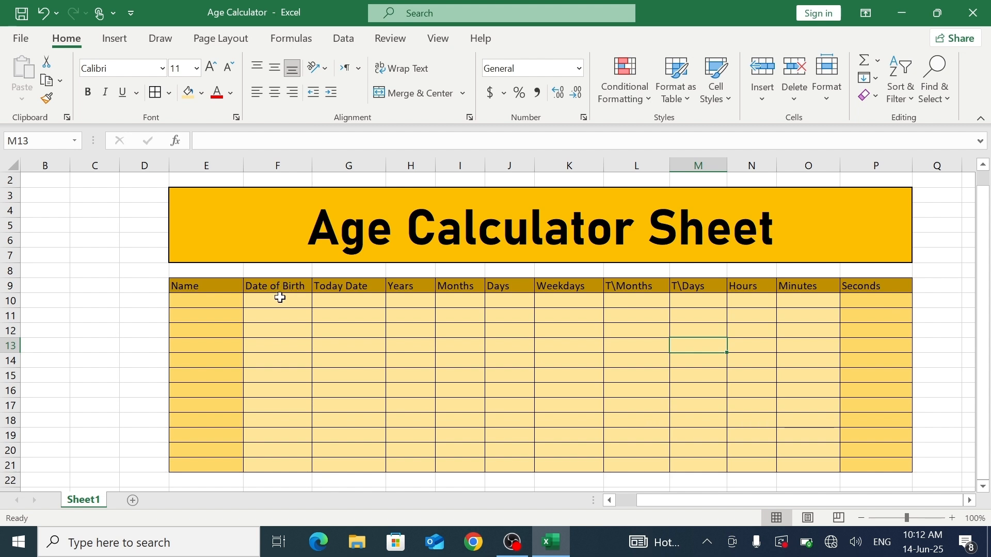
Center the table cells F9:P21 both vertically and horizontally
left_click_drag(268, 286, 870, 466)
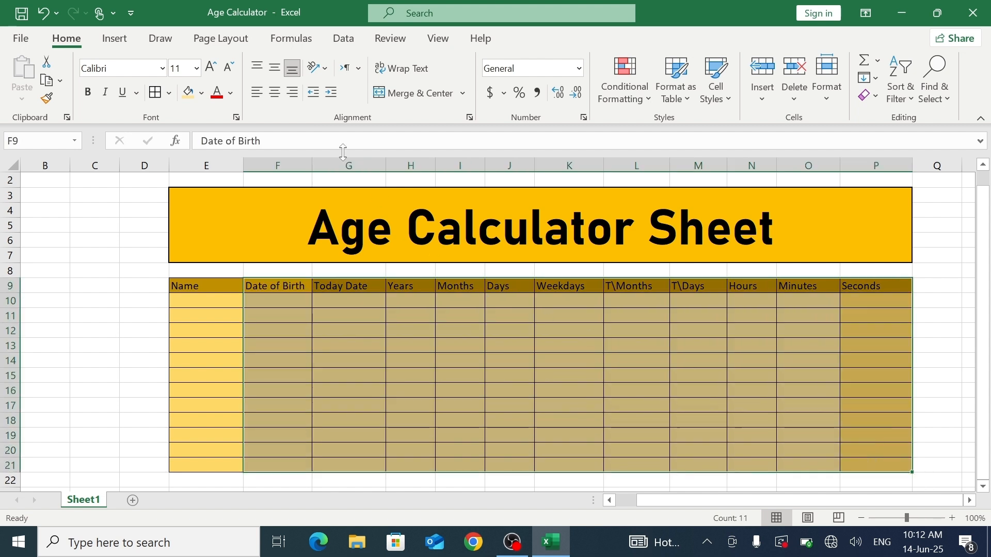
left_click(275, 72)
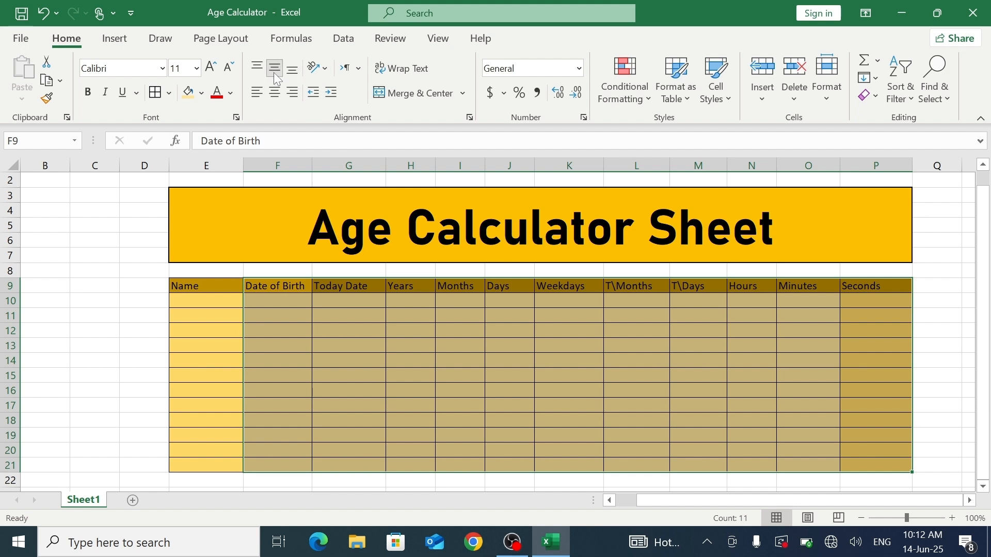
left_click(275, 92)
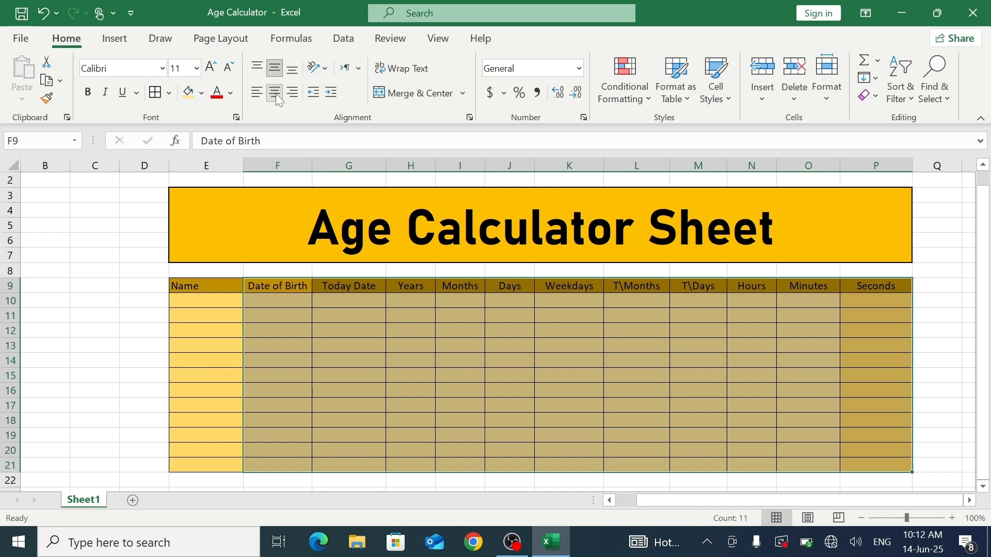
left_click(282, 322)
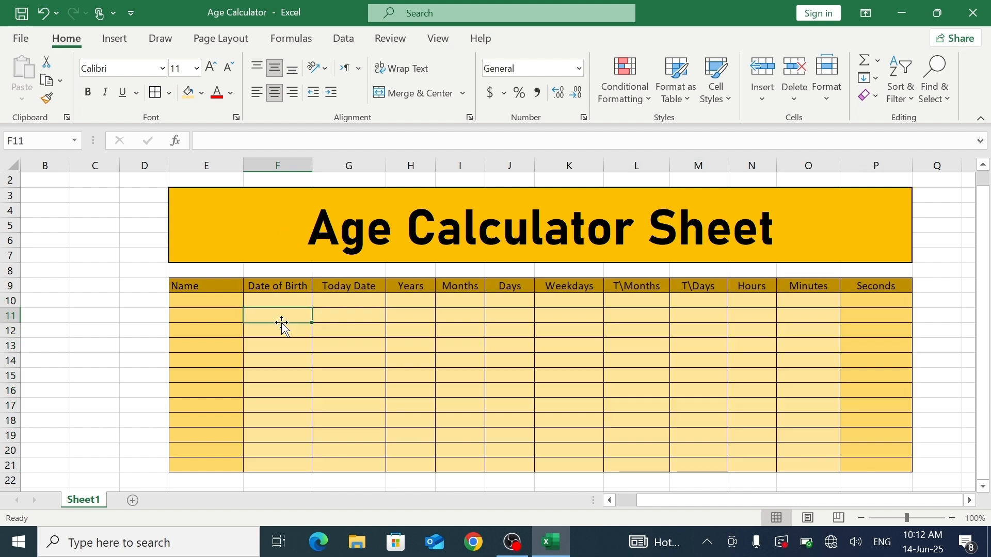
left_click_drag(201, 285, 204, 467)
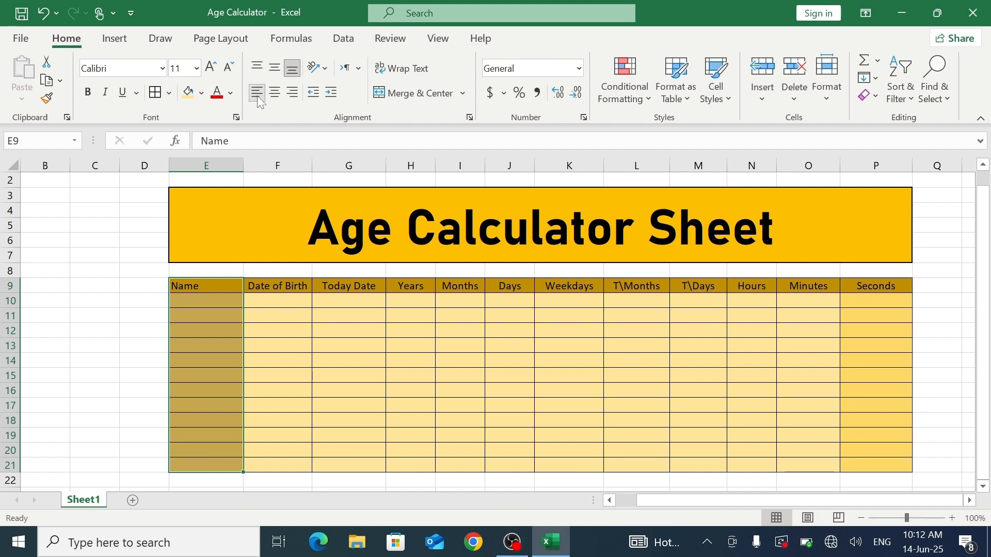
left_click(284, 361)
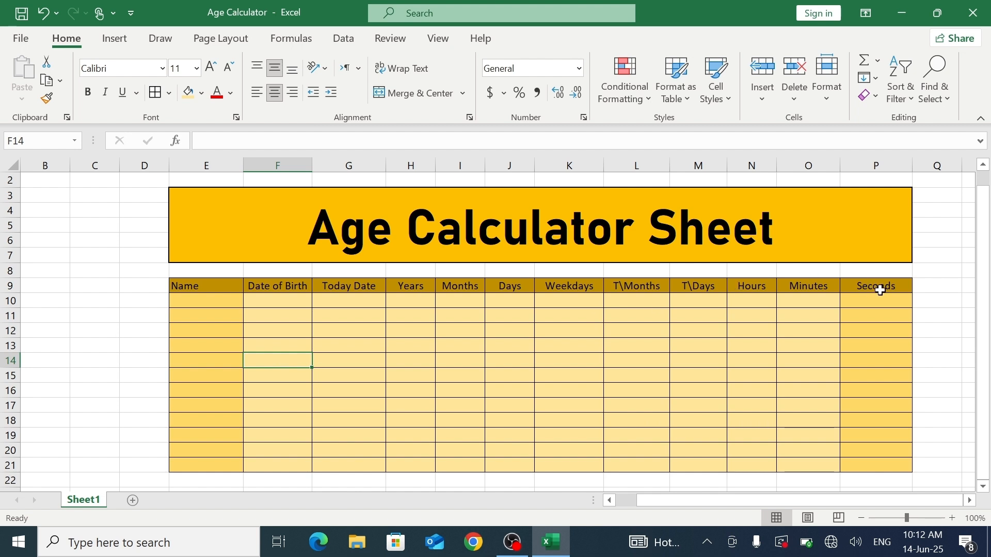
Make the header labels in E9:P9 bold
left_click_drag(882, 290, 219, 290)
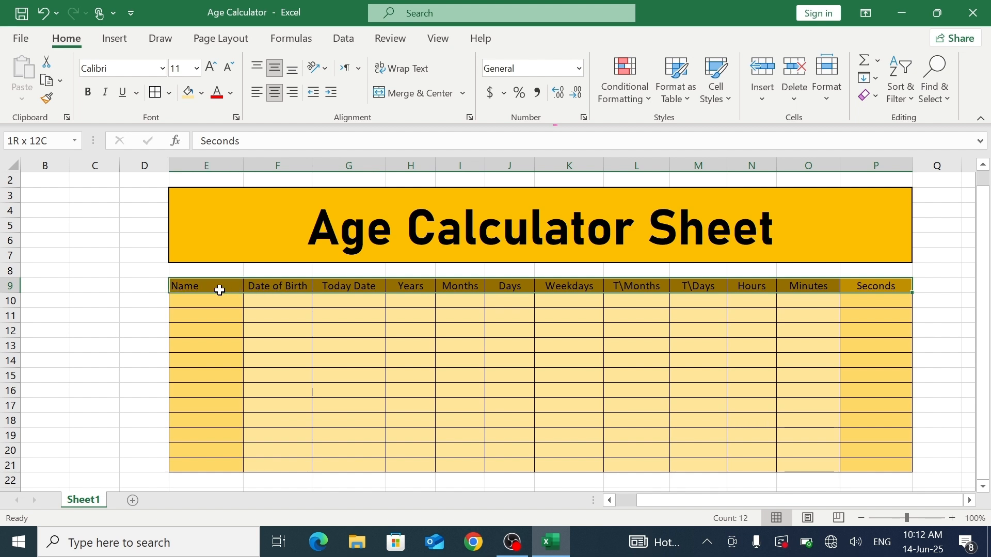
left_click(88, 93)
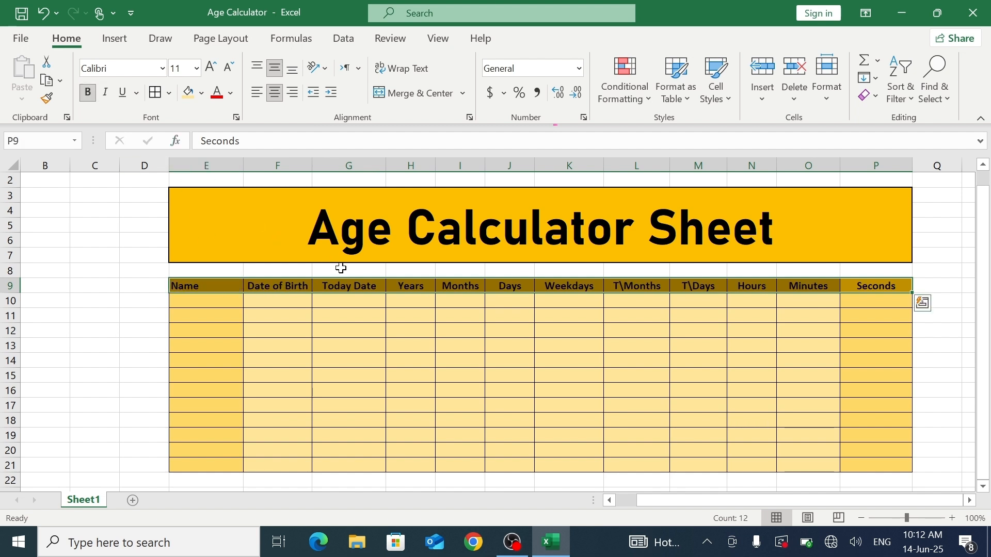
left_click(345, 333)
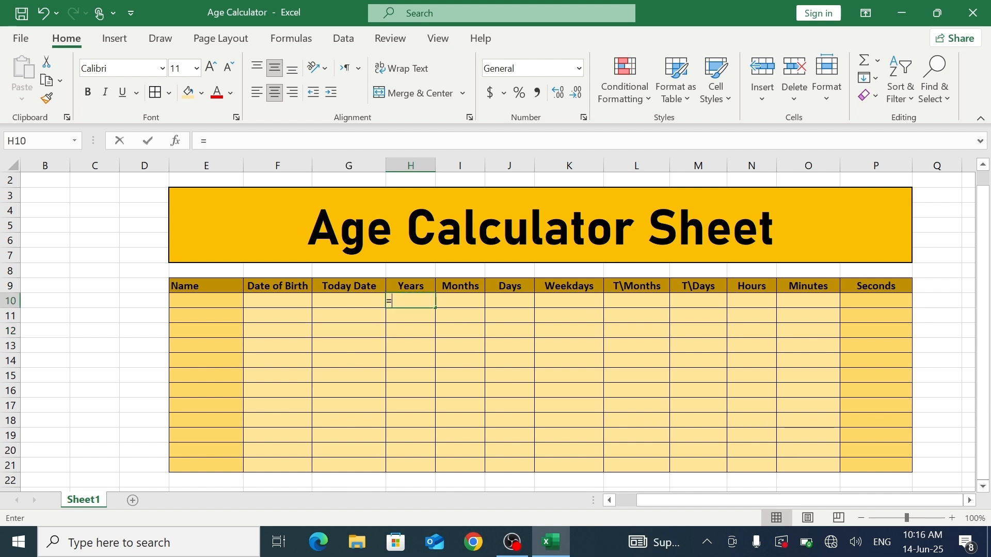
Enter =DATEDIF(F10,G10,"y") in the first Years cell H10 and fill it down to H21
type("=da")
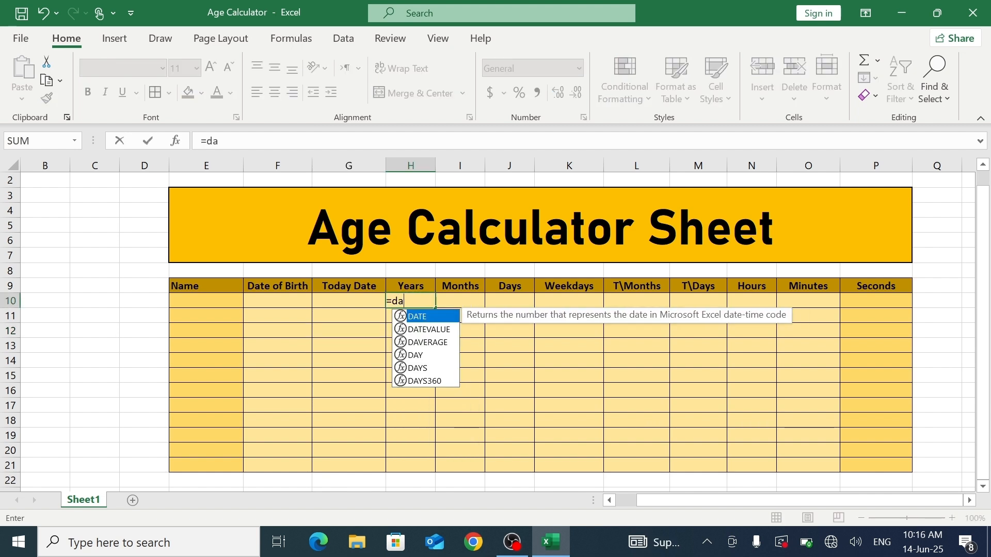
type("tedif(")
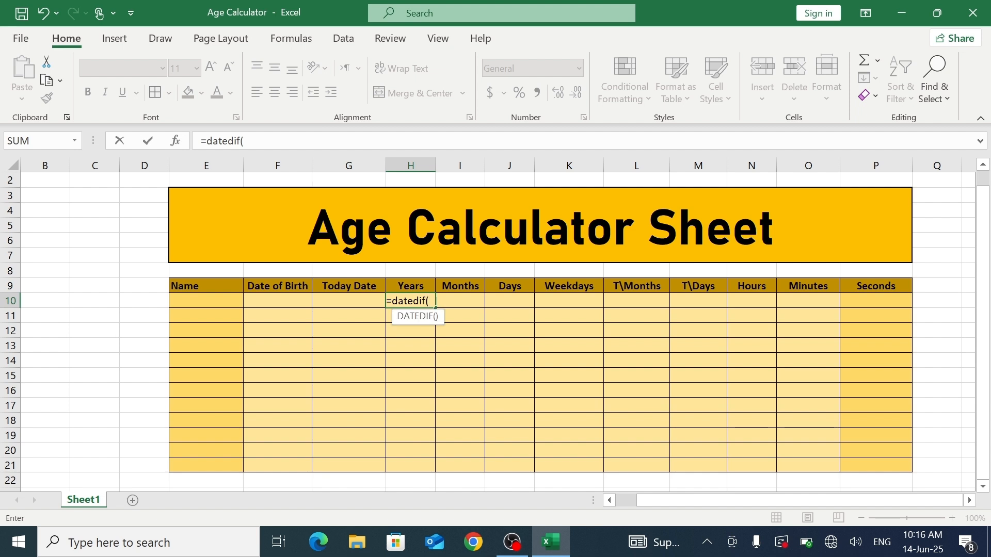
left_click(299, 301)
type(",")
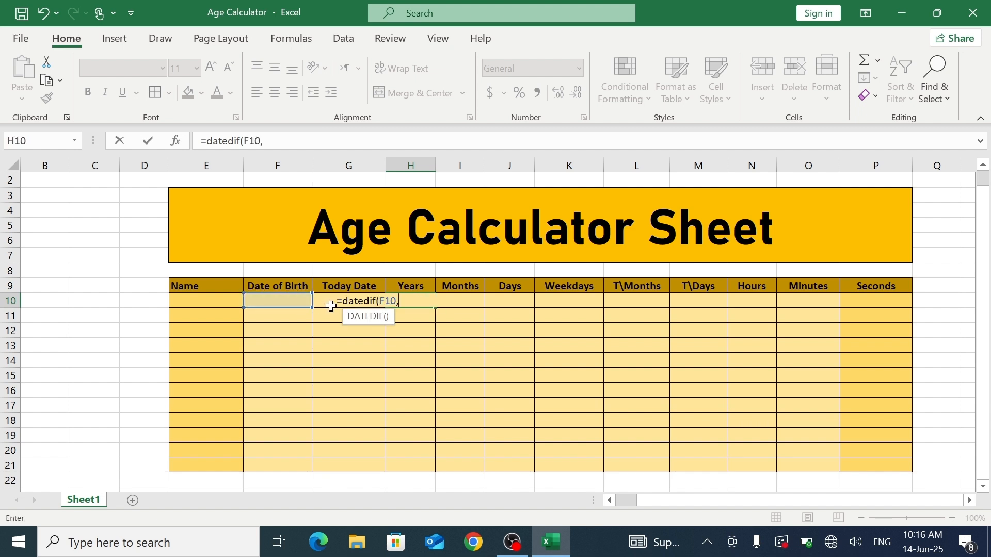
type("G10,\"")
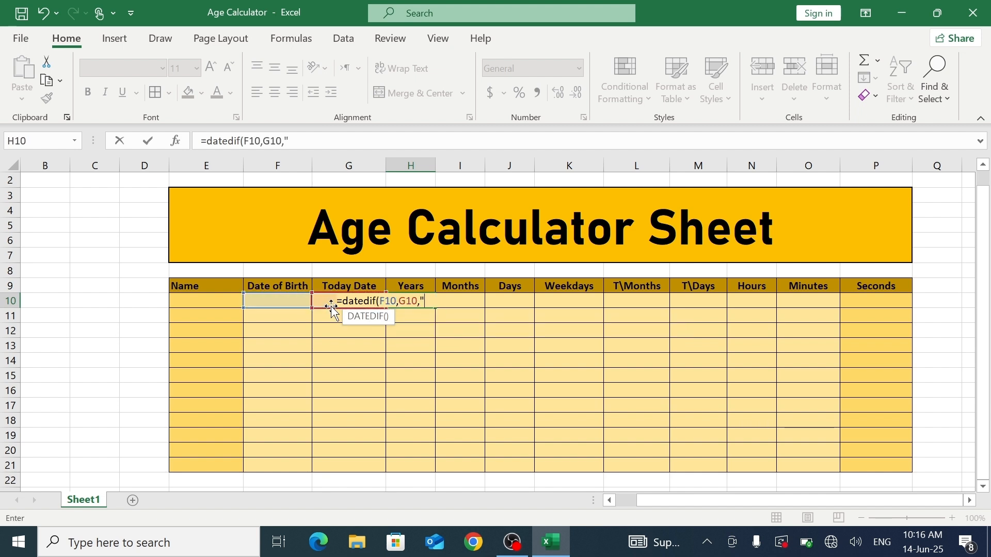
type("y\")")
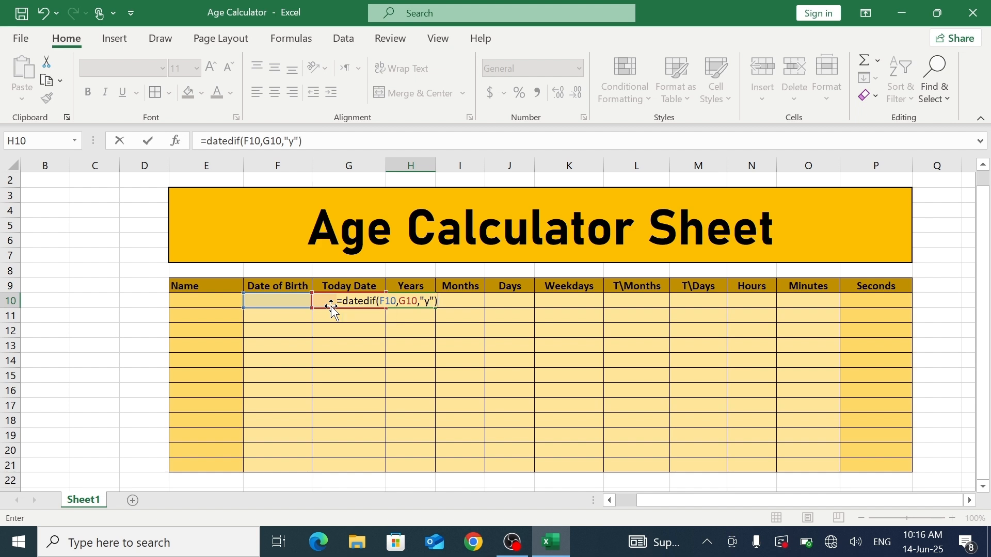
key("Return")
left_click(411, 305)
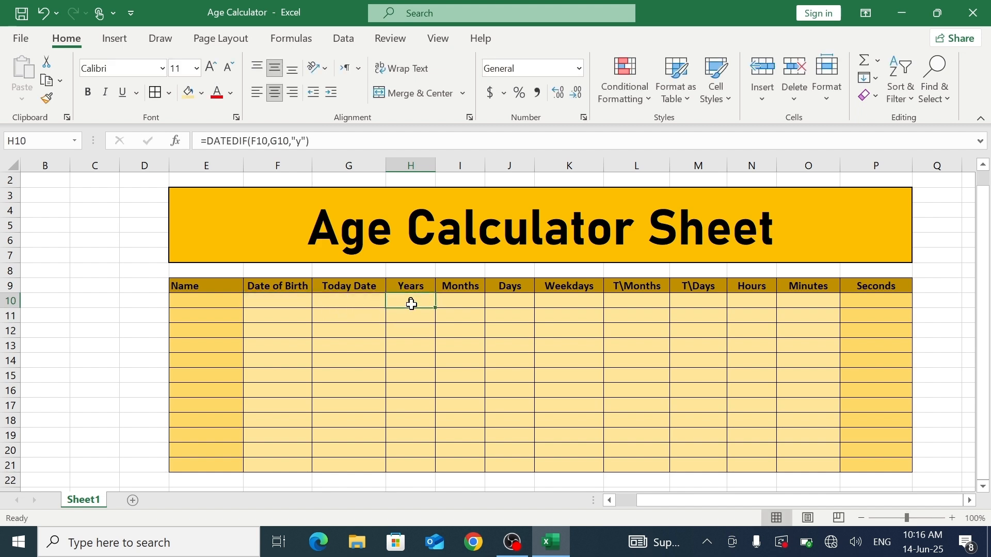
left_click_drag(436, 309, 427, 470)
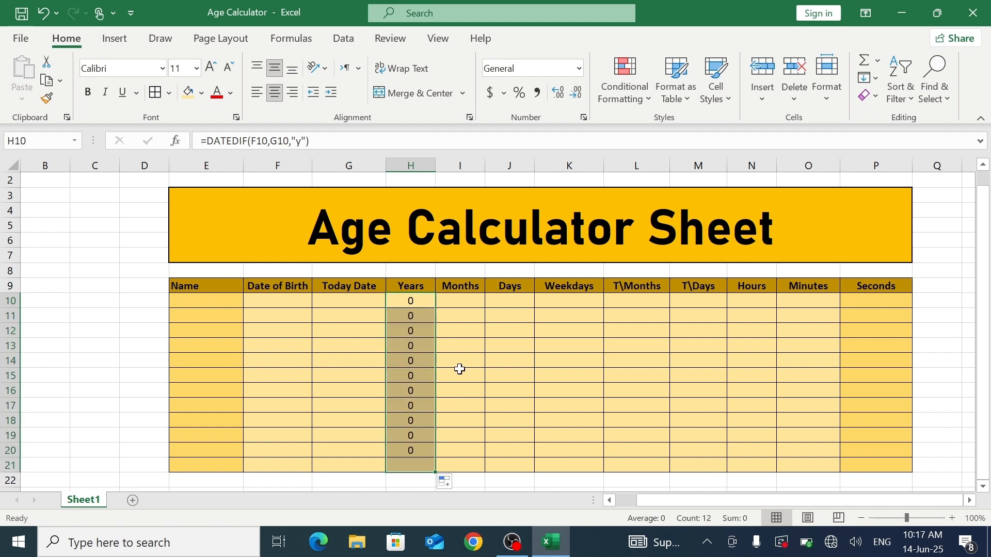
Enter =DATEDIF(F10,G10,"ym") in the first Months cell I10 and fill it down to I21
left_click(452, 303)
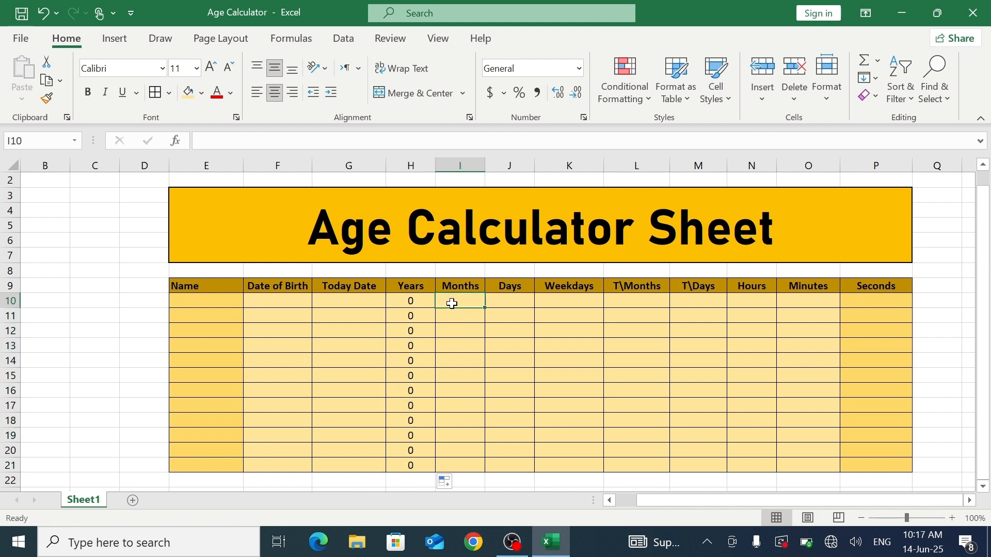
type("=datedif(")
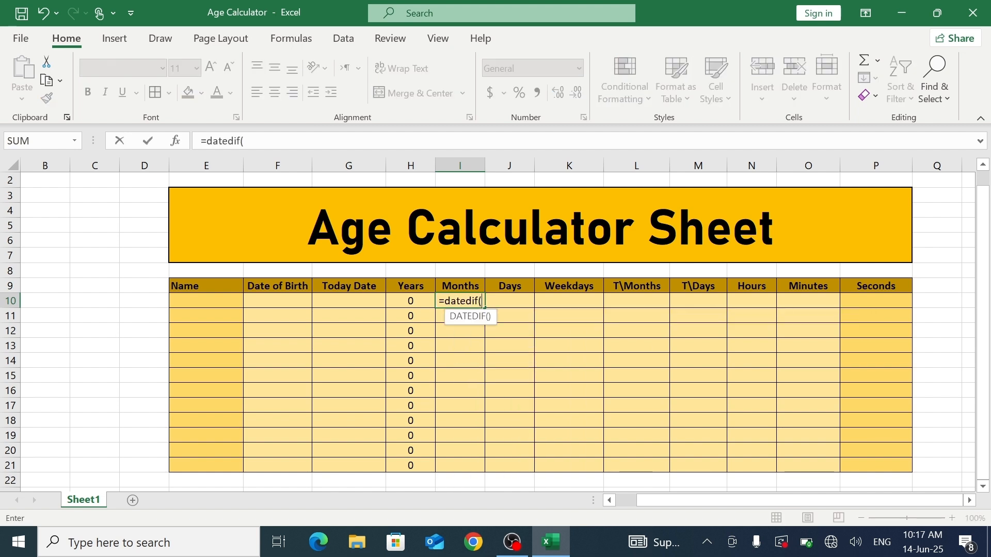
left_click(294, 299)
type(",")
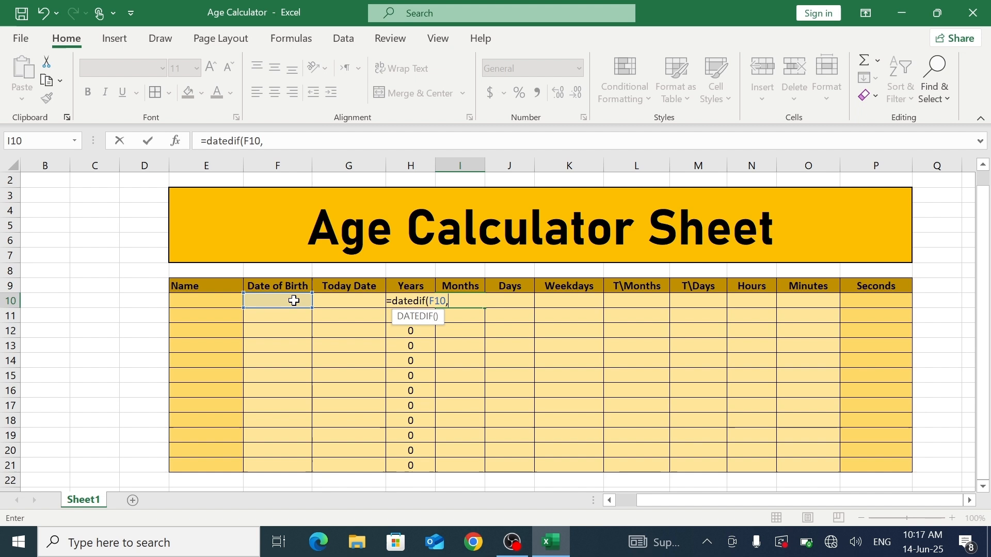
left_click(346, 303)
type(",")
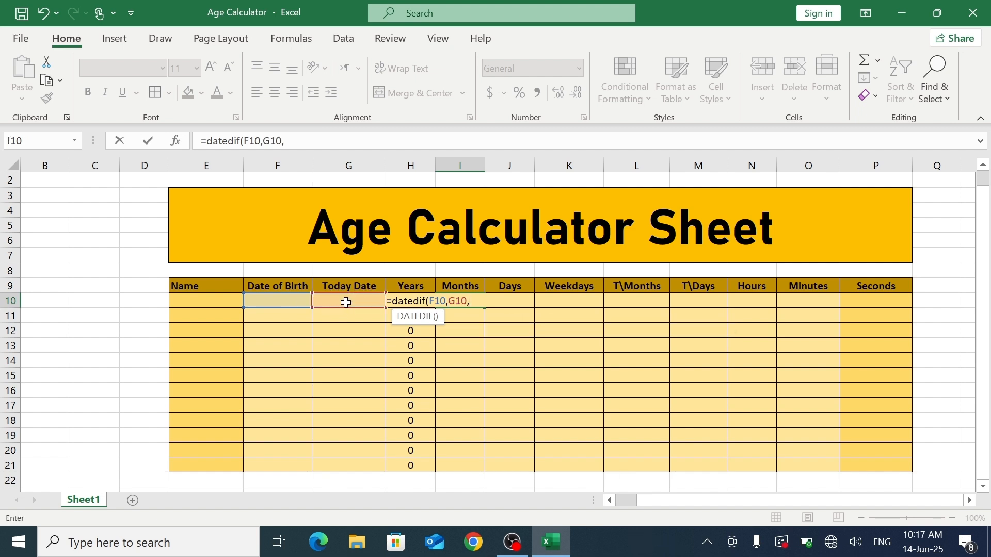
type("\"ym\")")
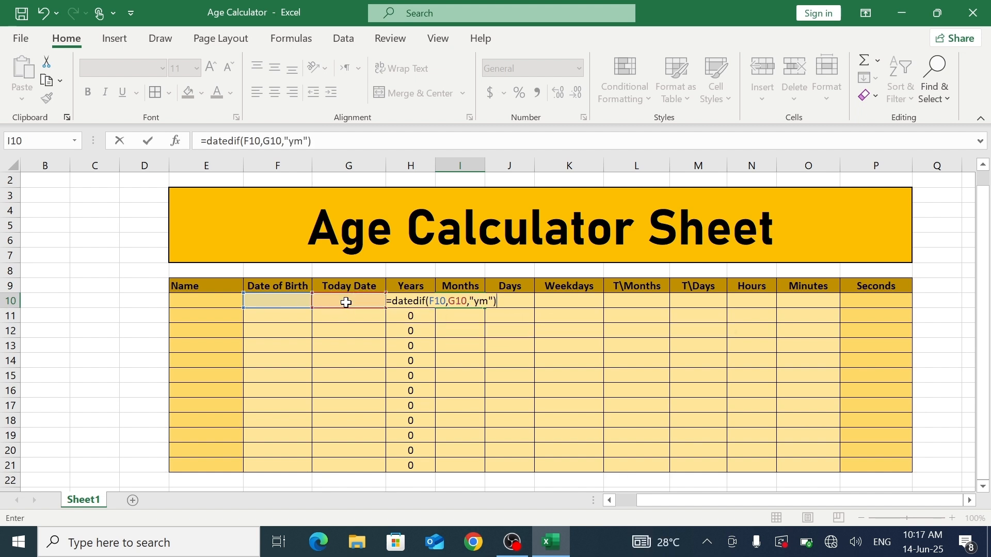
key("Return")
left_click(477, 302)
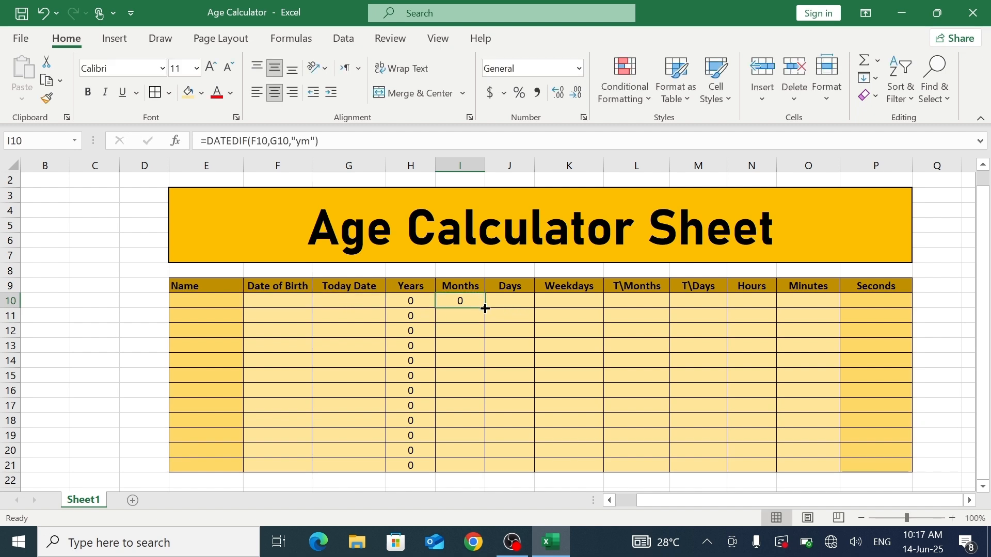
left_click_drag(485, 308, 471, 466)
Enter =DATEDIF(F10,G10,"md") in the first Days cell J10 and fill it down to J21
left_click(512, 303)
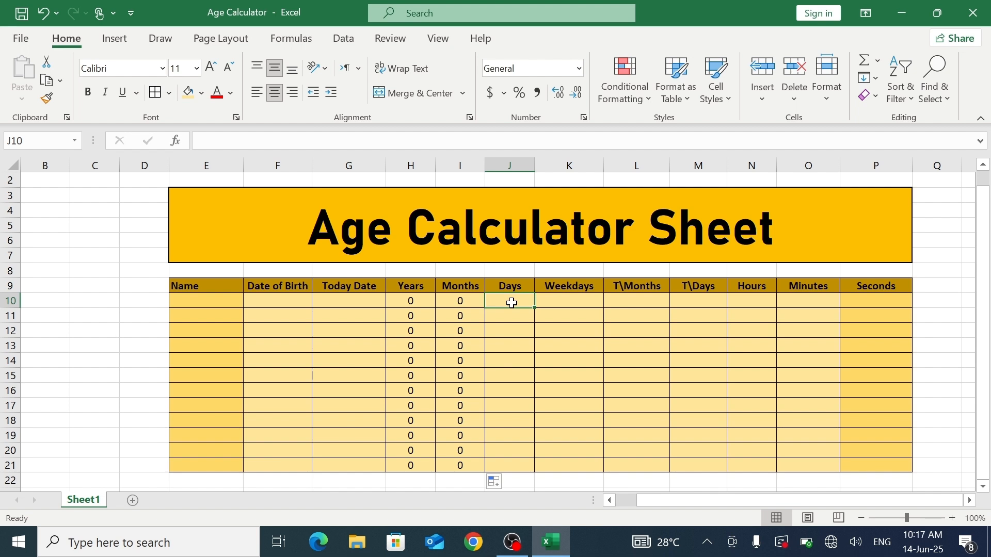
type("=datedif(")
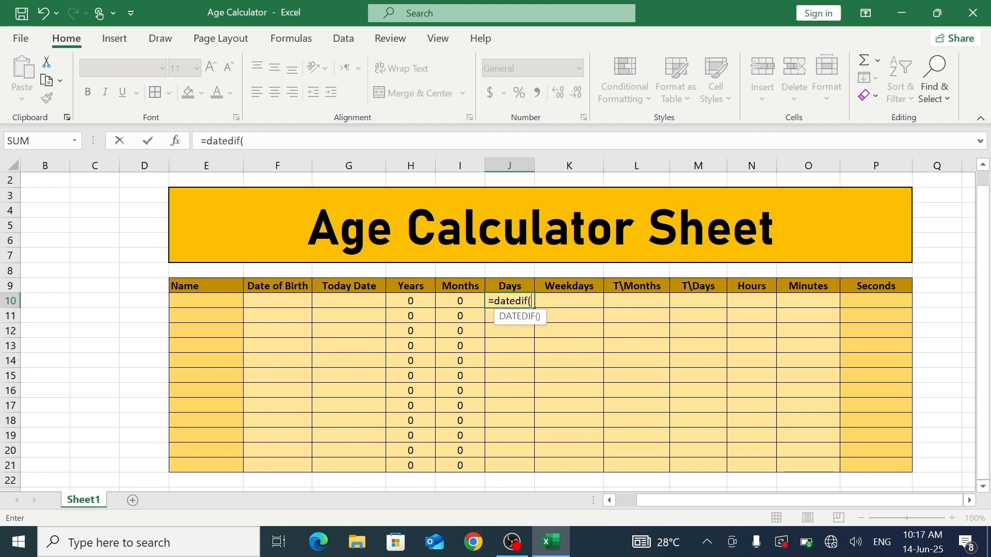
left_click(282, 301)
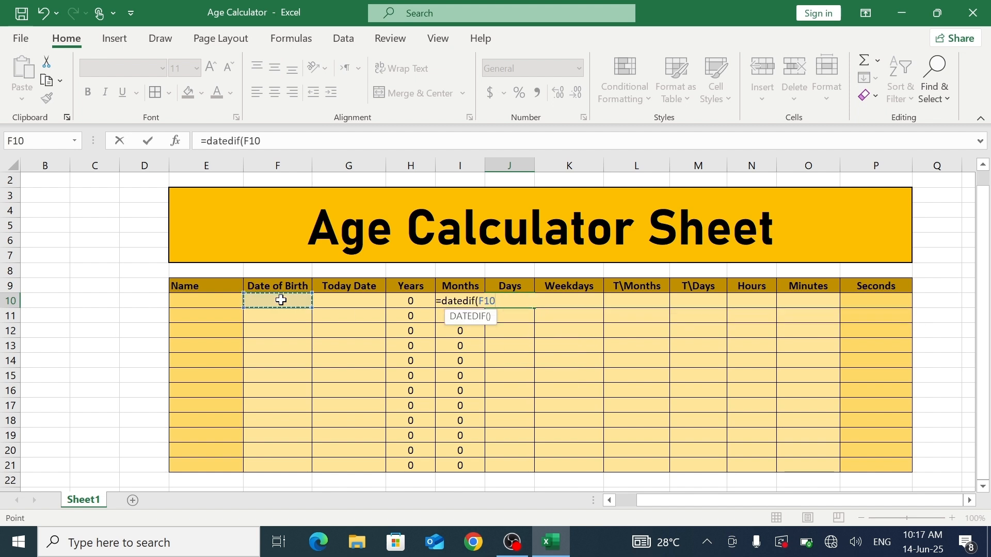
type(",G10,")
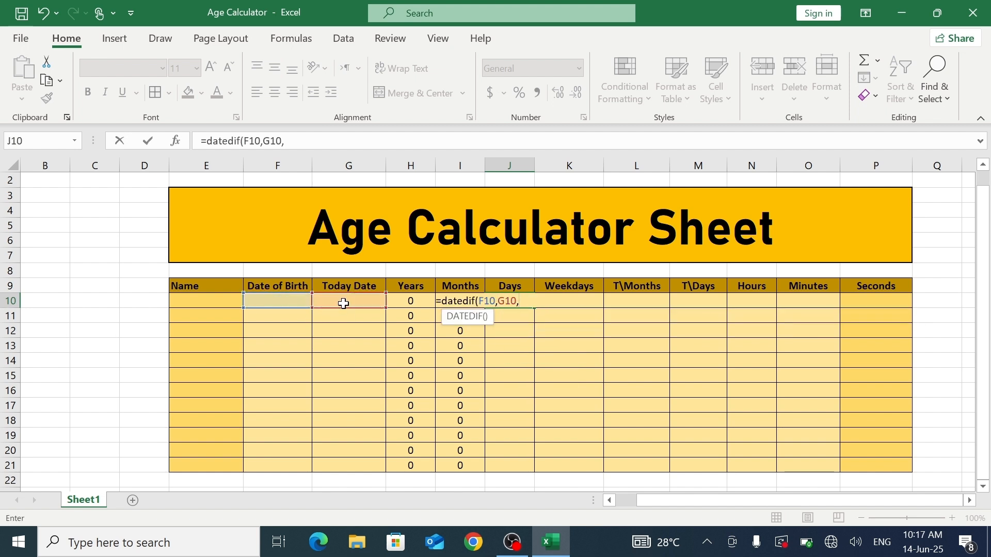
type("\"md\")")
key("Return")
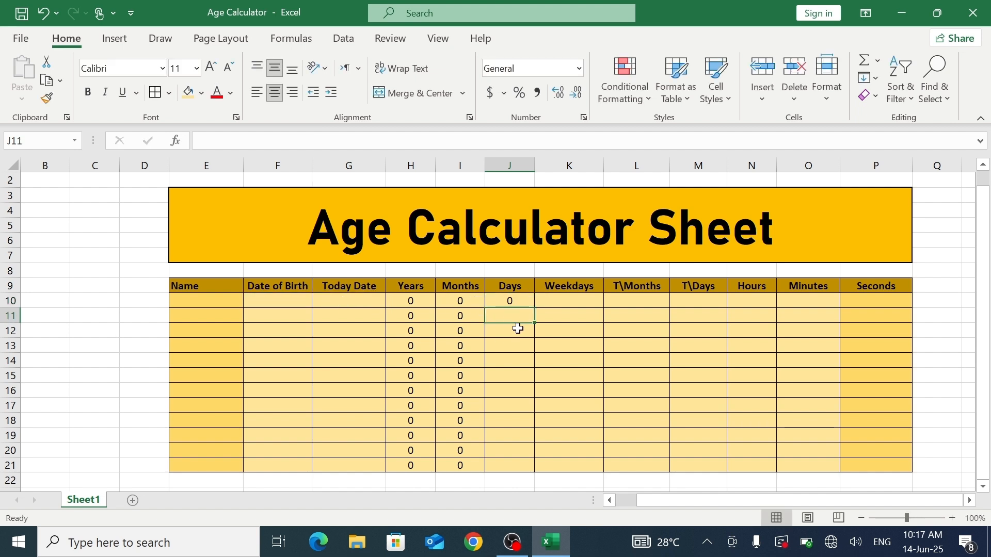
left_click(508, 299)
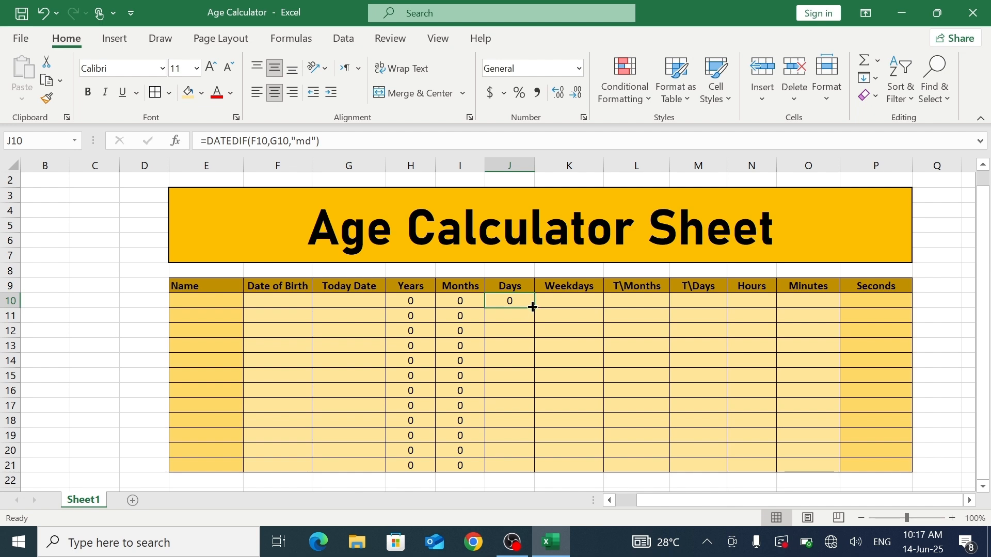
left_click_drag(533, 306, 522, 468)
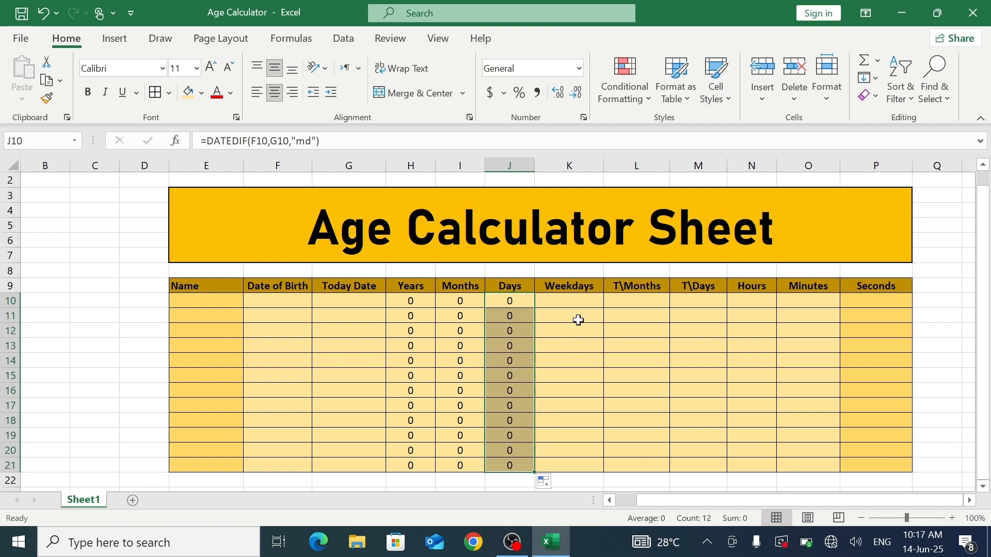
Enter =TEXT(F10,"dddd") in the first Weekdays cell K10 and fill it down to K21
left_click(568, 301)
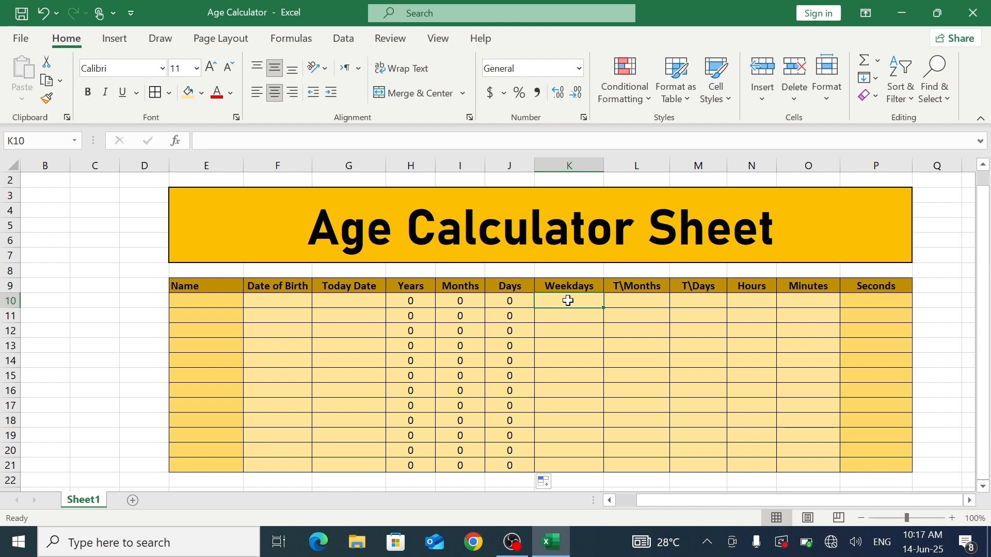
type("=text(")
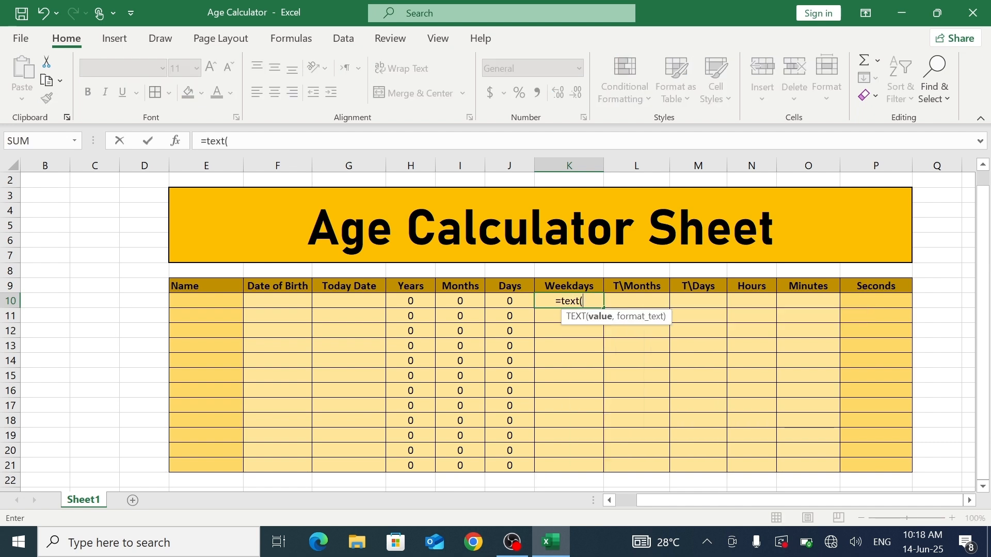
left_click(302, 300)
type(",")
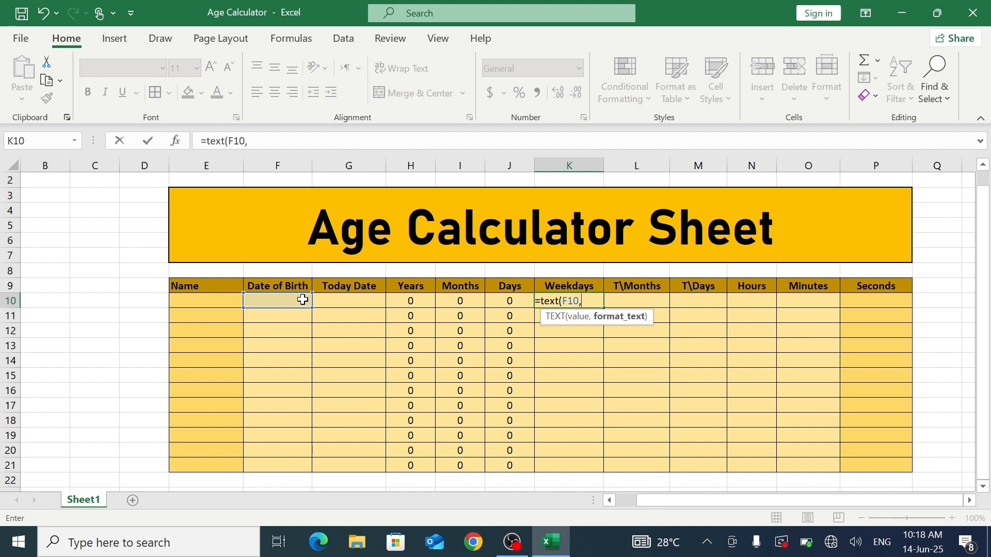
type("\"dddd\"")
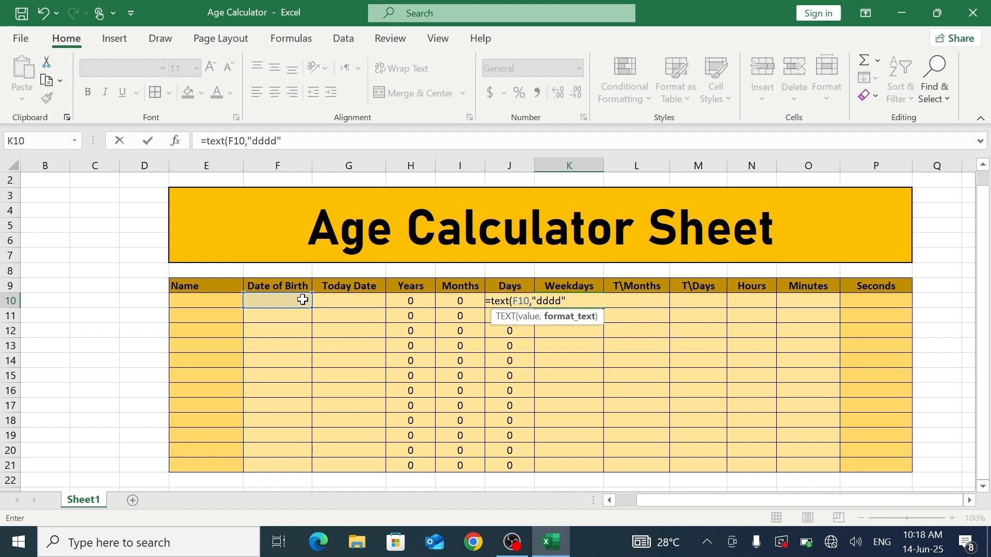
type(")")
key("Return")
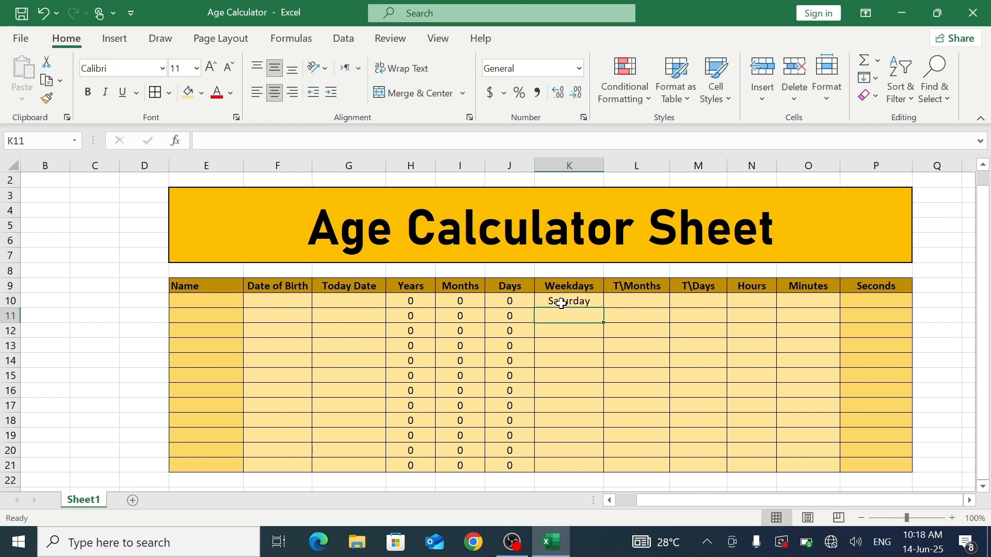
left_click(561, 303)
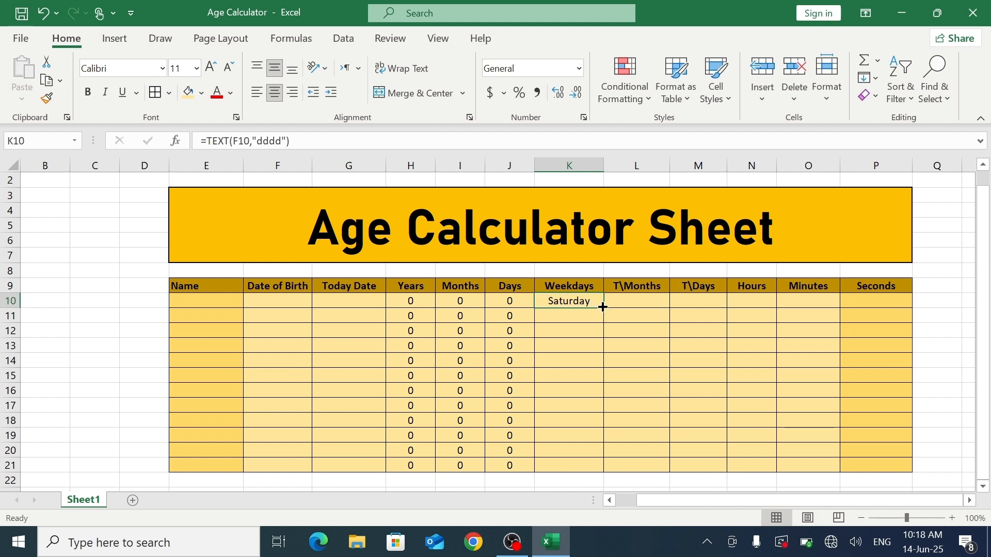
left_click_drag(603, 307, 594, 472)
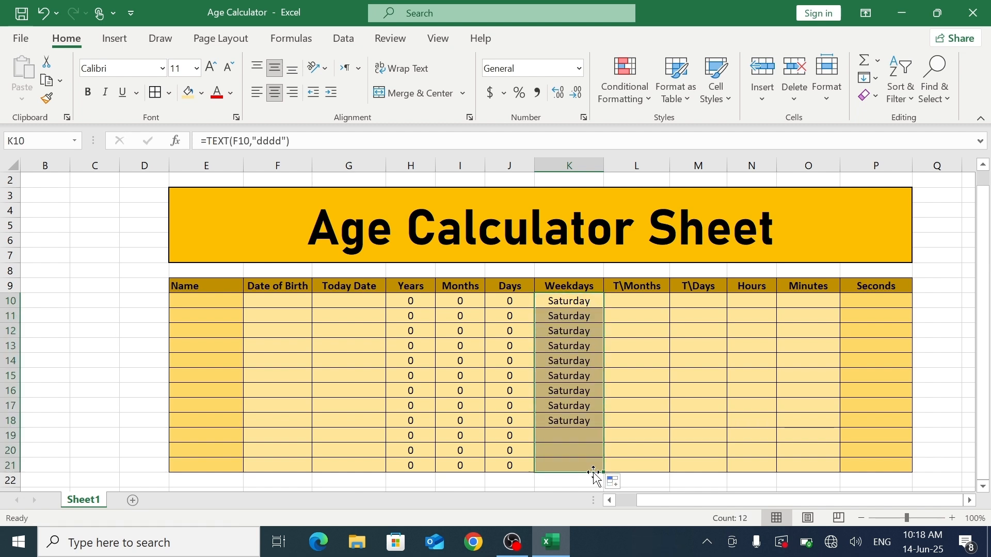
Enter =DATEDIF(F10,G10,"m") in the first T\Months cell L10 and fill it down to L21
left_click(649, 304)
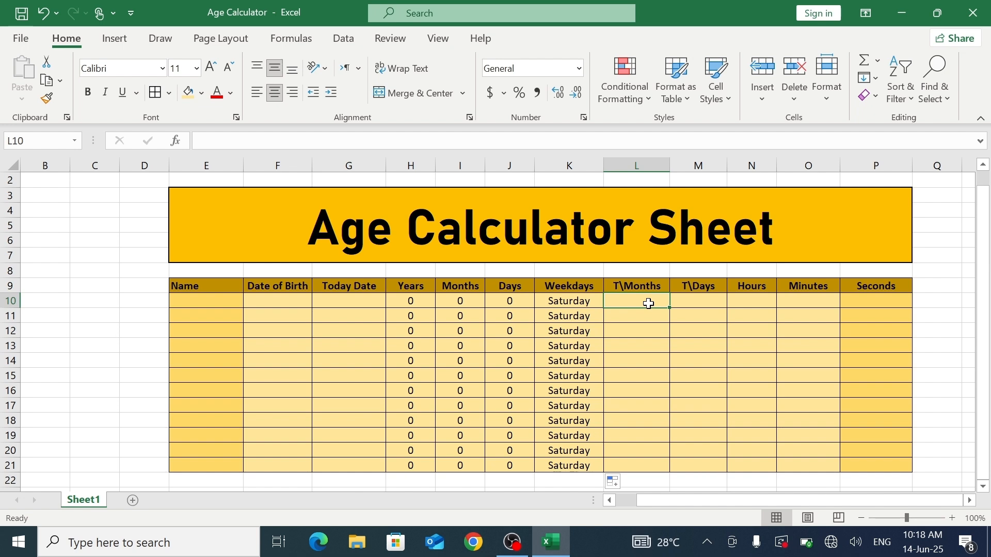
type("=dated")
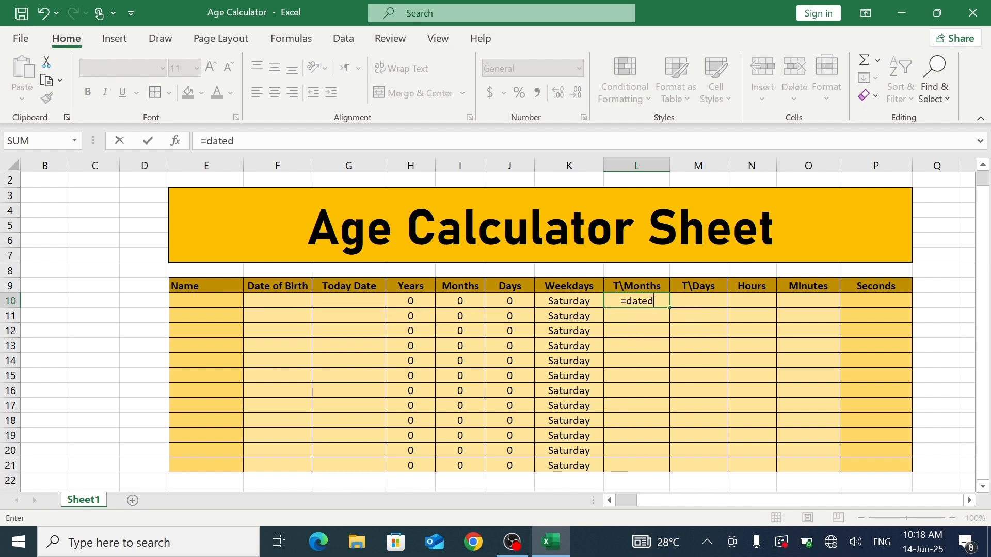
type("if(")
left_click(297, 300)
type(",")
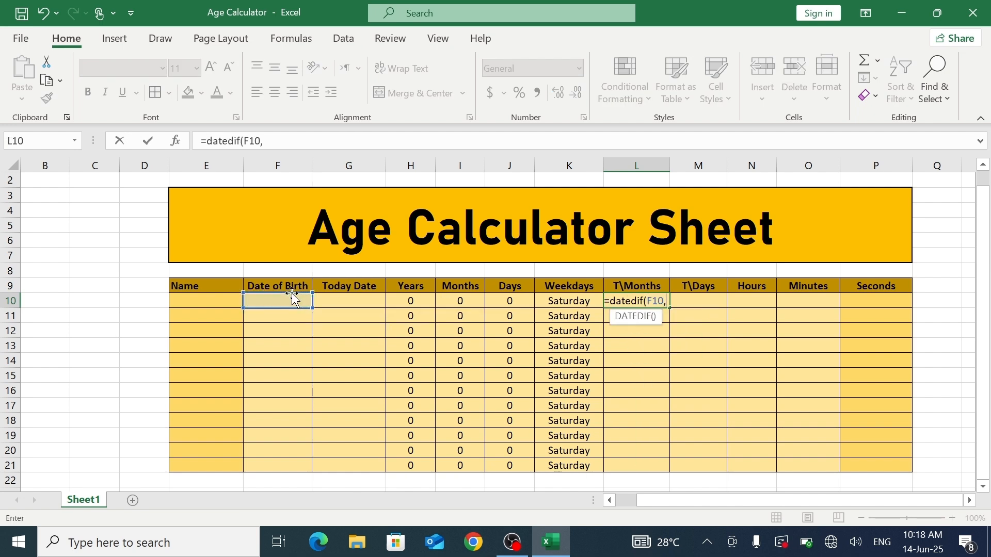
left_click(336, 301)
type(",")
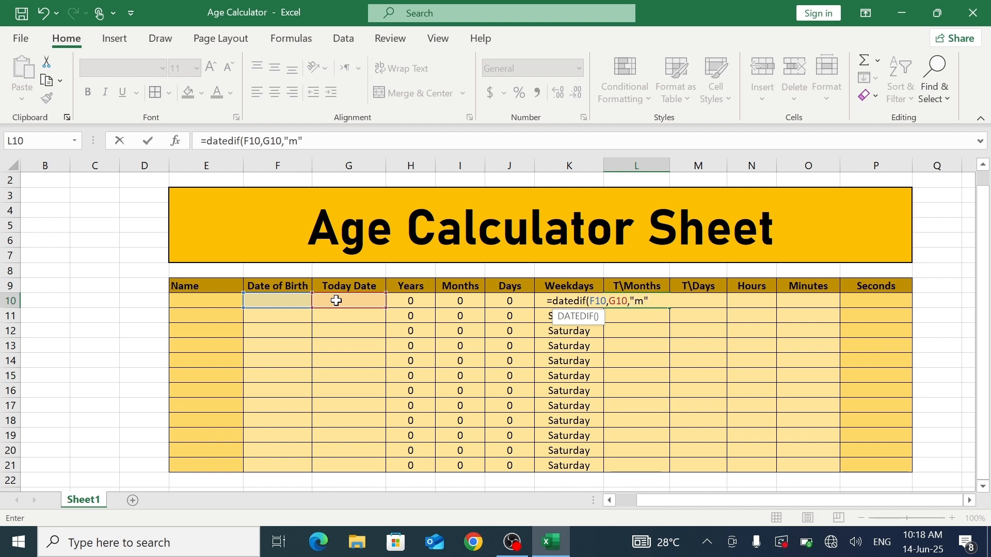
type("\"m\"")
key("Return")
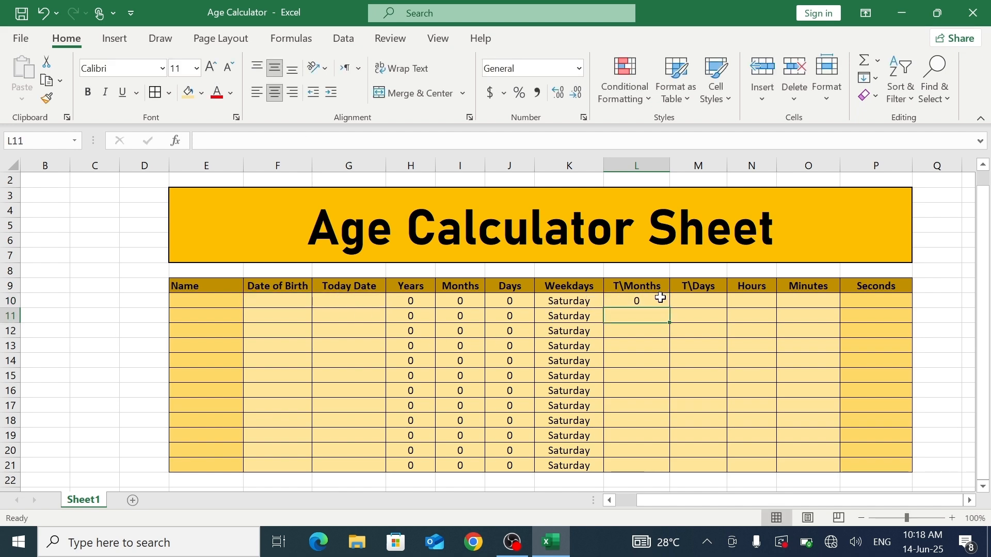
left_click(661, 298)
left_click_drag(635, 451, 635, 466)
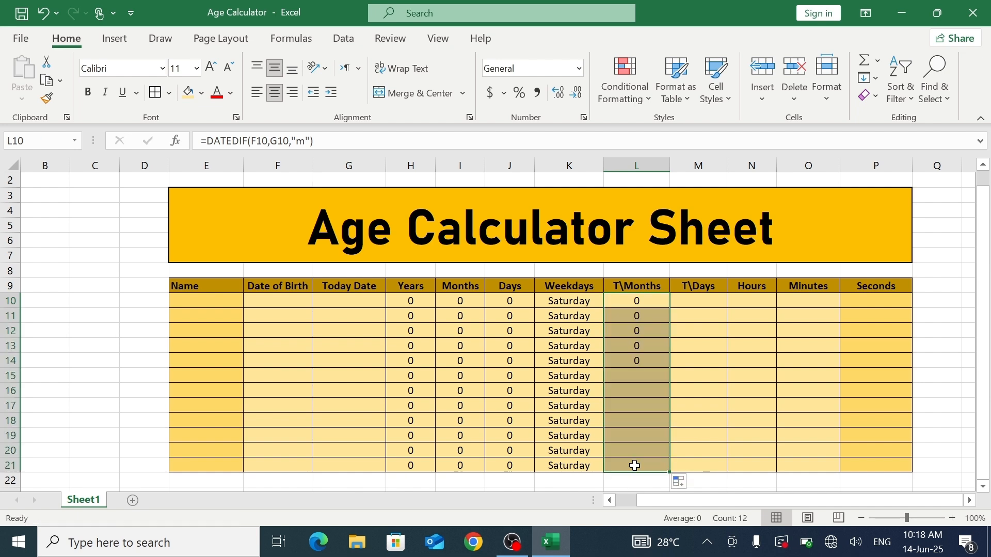
Enter =DATEDIF(F10,G10,"d") in the first T\Days cell M10 and fill it down to M21
left_click(703, 312)
left_click(698, 304)
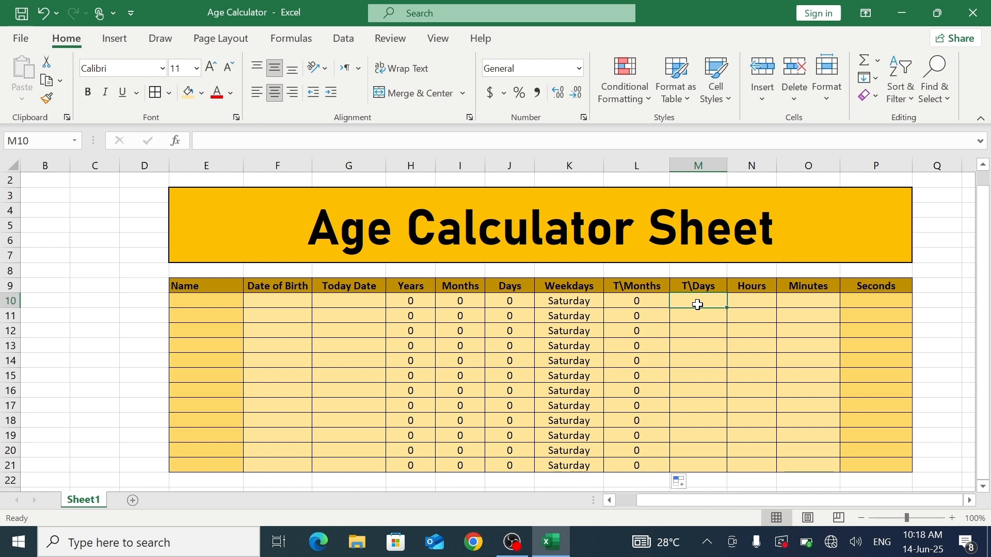
type("=date")
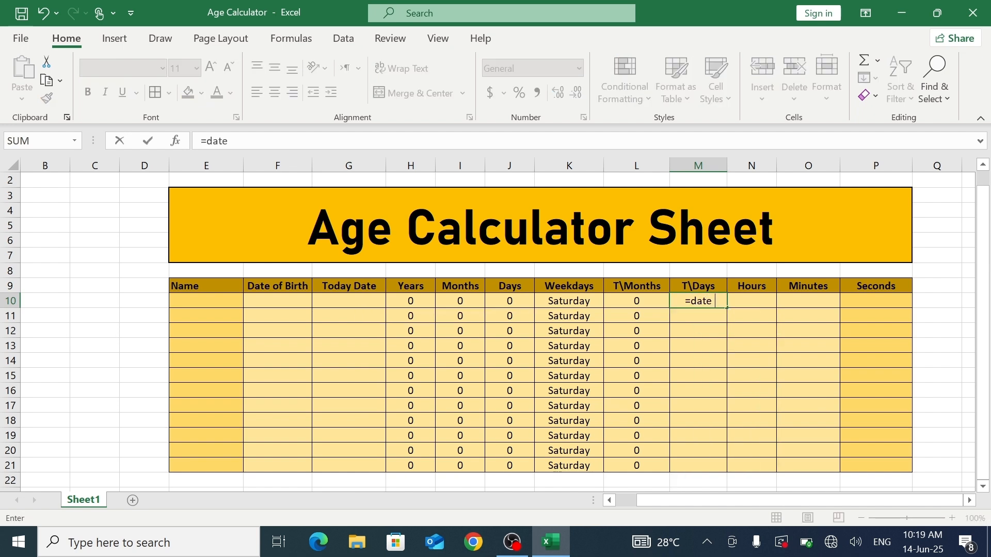
type("dif(")
left_click(303, 297)
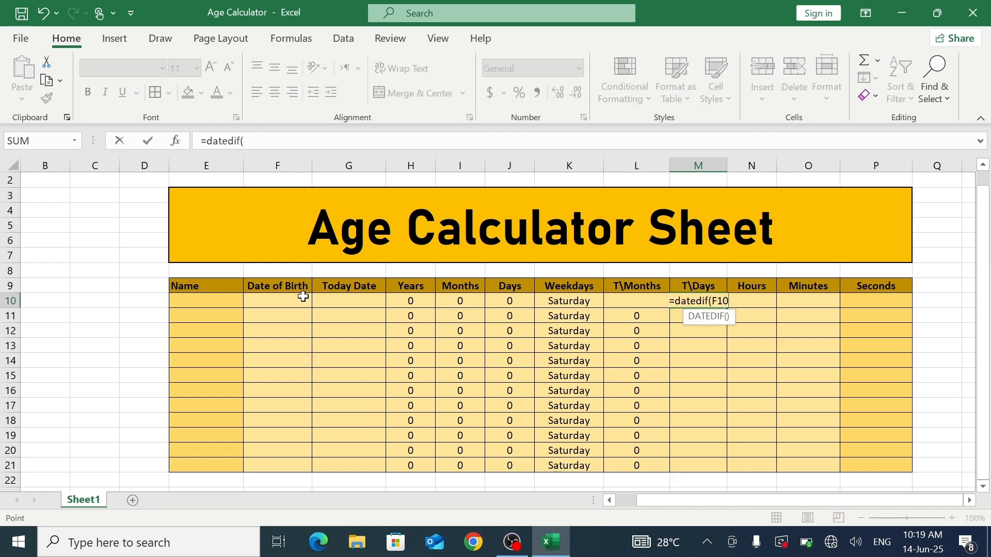
type(",")
left_click(350, 305)
type(",")
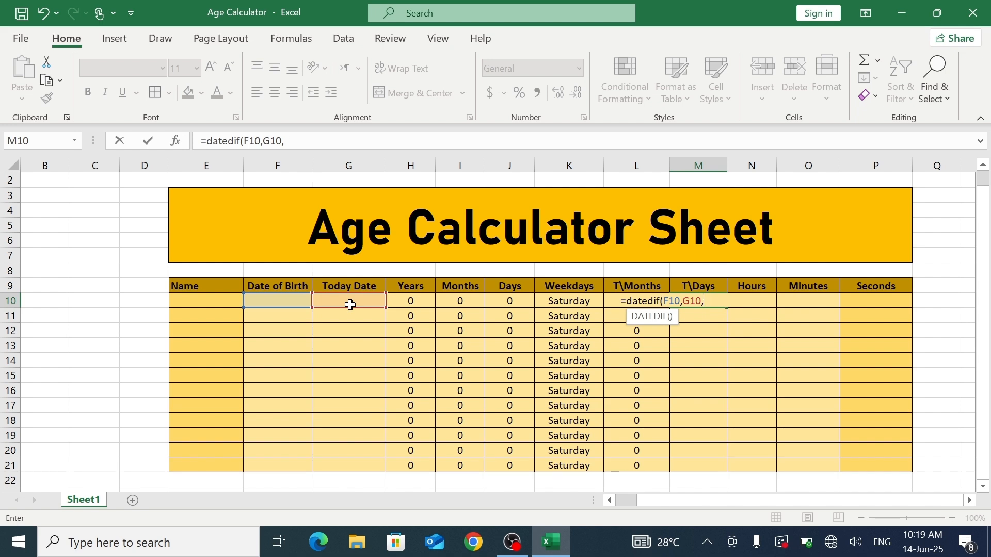
type("\"d\")")
key("Return")
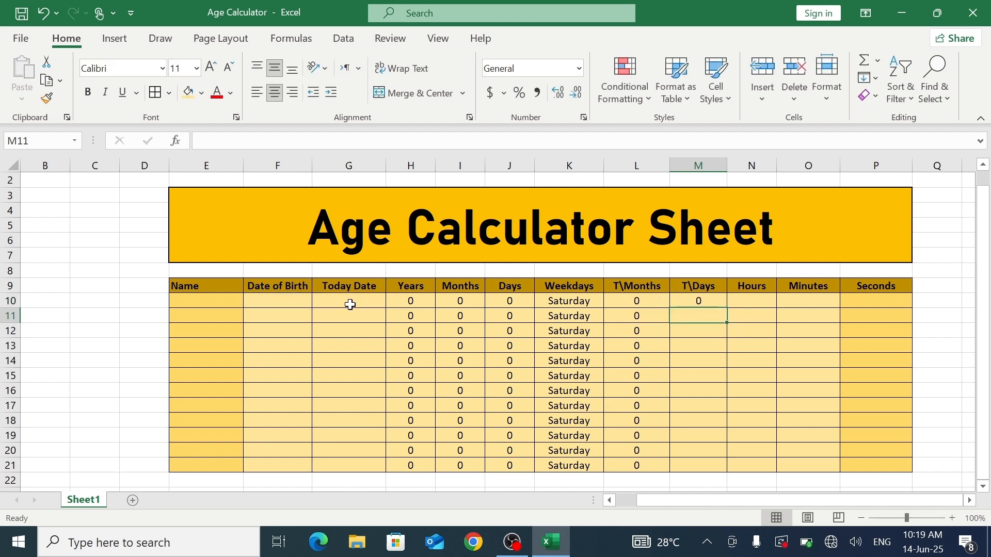
left_click(721, 304)
left_click_drag(726, 308, 704, 471)
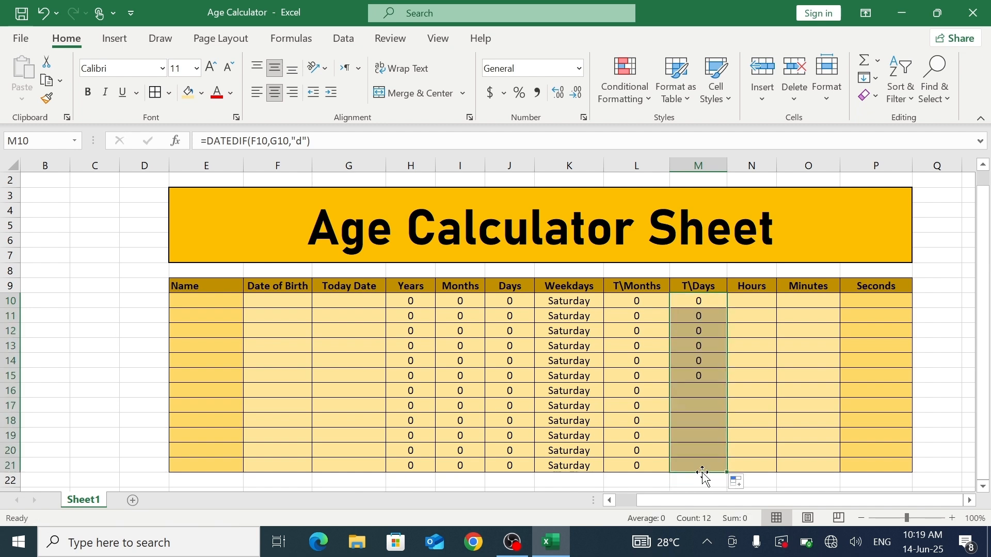
Enter =M10*24 in the first Hours cell N10
left_click(759, 307)
key("BackSpace")
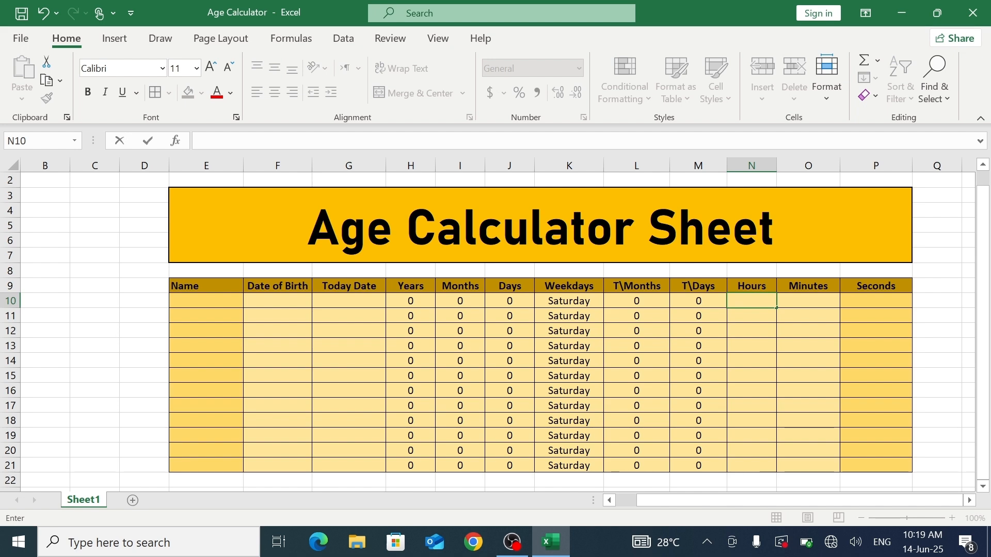
type("=")
left_click(700, 300)
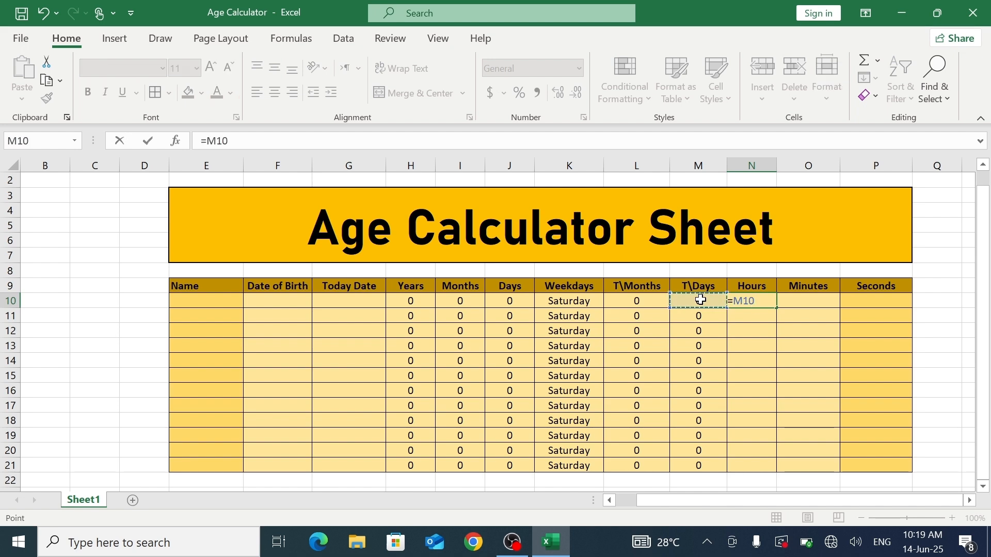
type("*24")
key("Return")
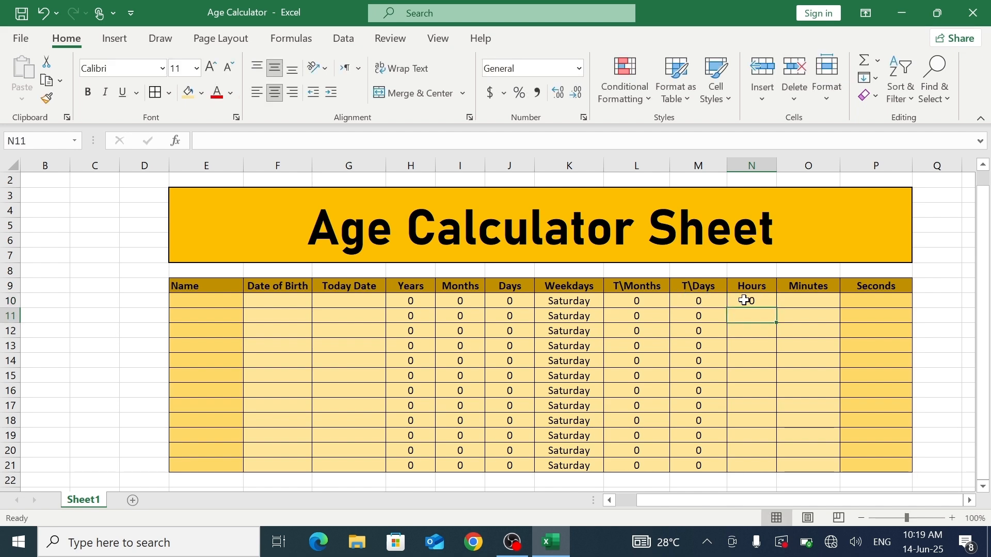
Fill the Hours formula from N10 down to N21
left_click(759, 303)
left_click_drag(776, 309, 762, 466)
Enter =N10*60 in the first Minutes cell O10 and fill it down to O21
left_click(810, 303)
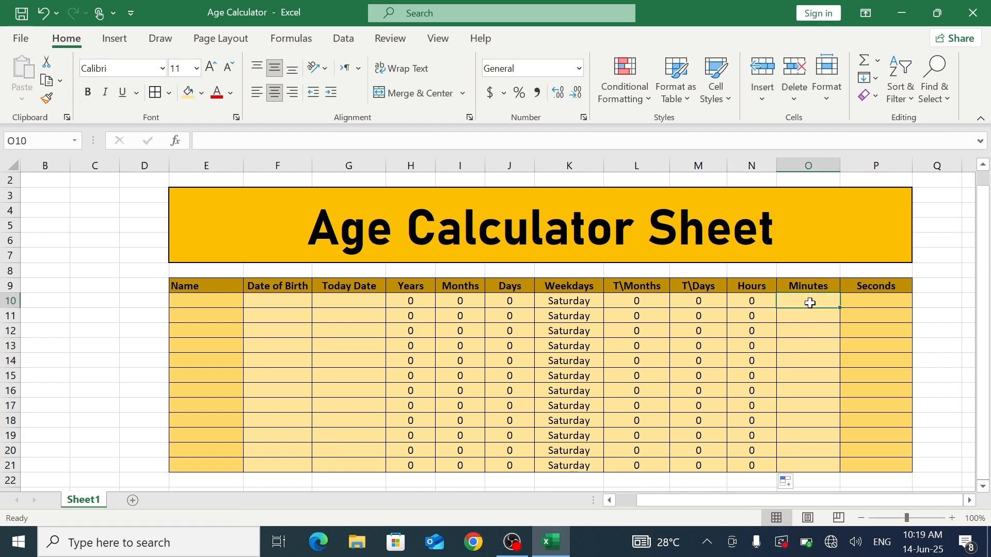
type("=")
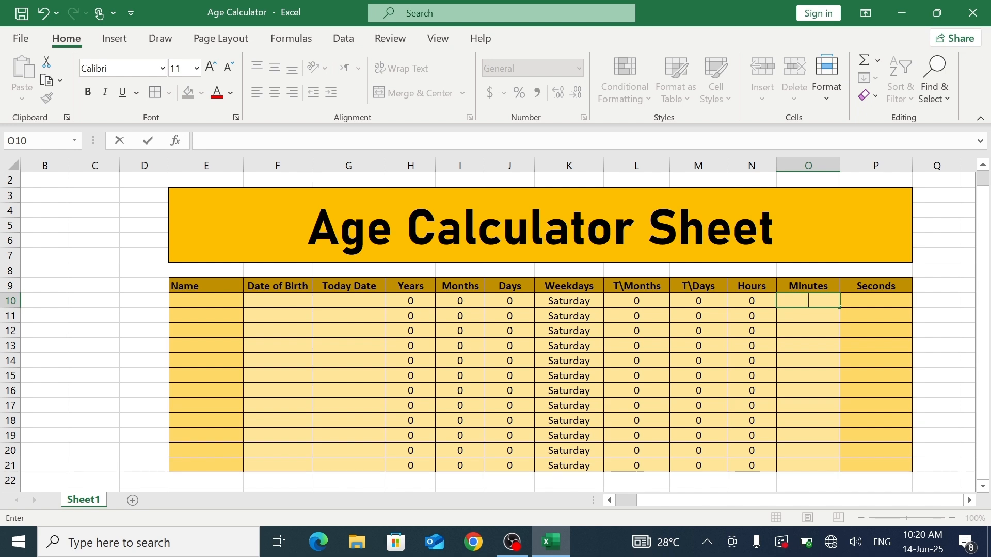
left_click(759, 300)
type("*60")
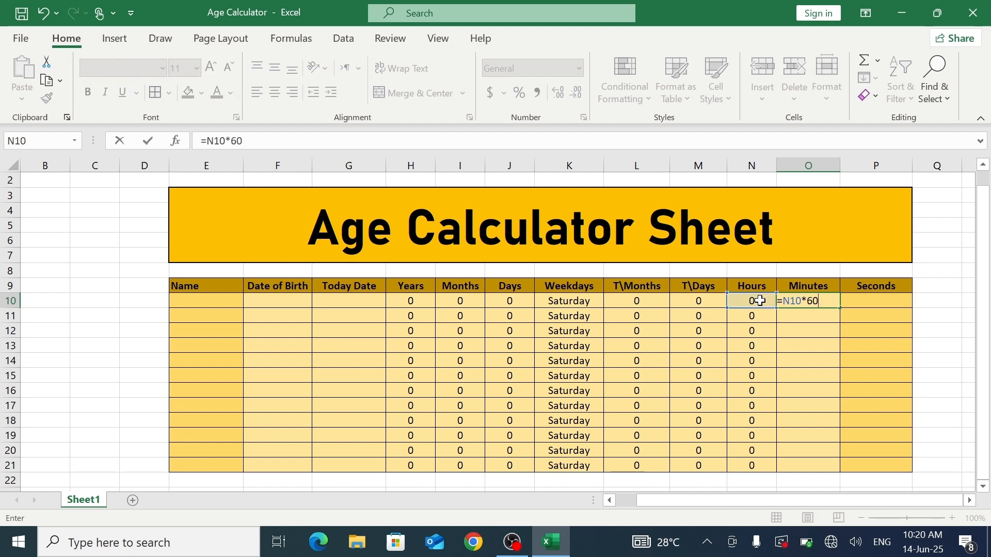
key("Return")
left_click(830, 302)
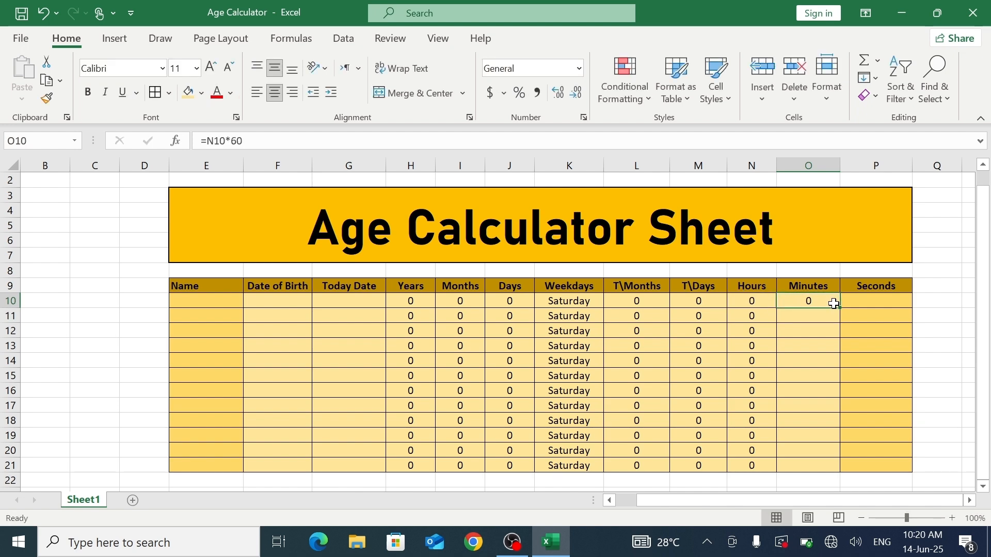
left_click_drag(840, 309, 833, 469)
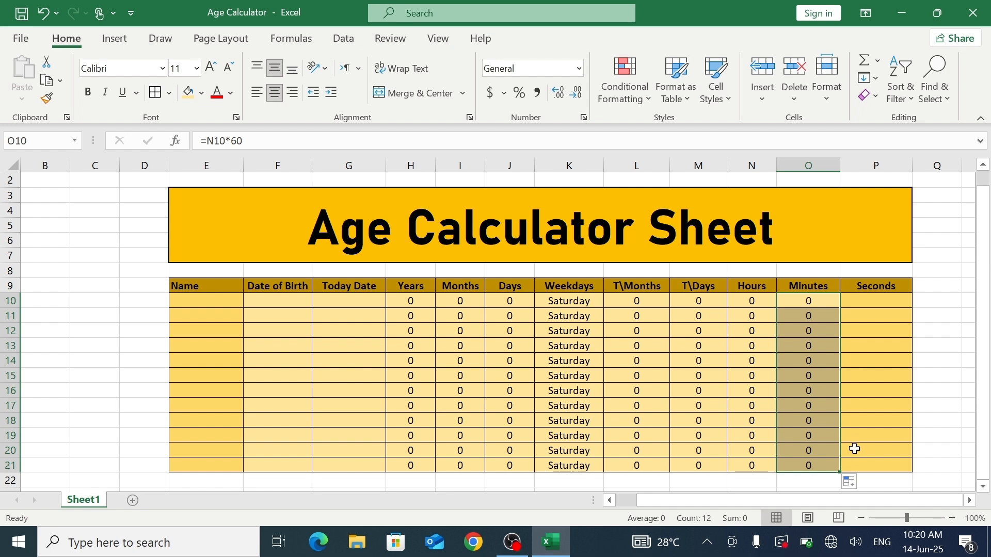
Enter =O10*60 in the first Seconds cell P10 and fill it down to P21
left_click(860, 299)
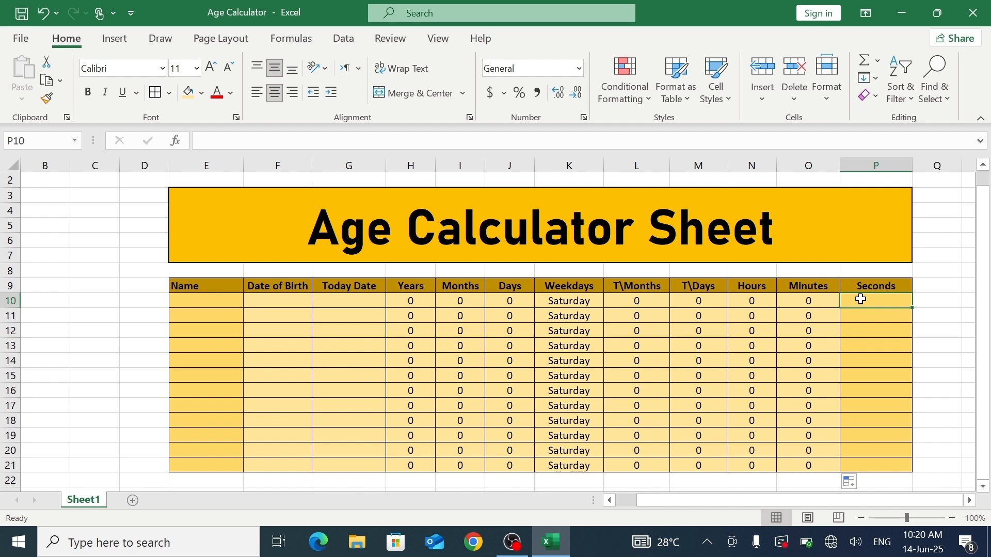
type("=")
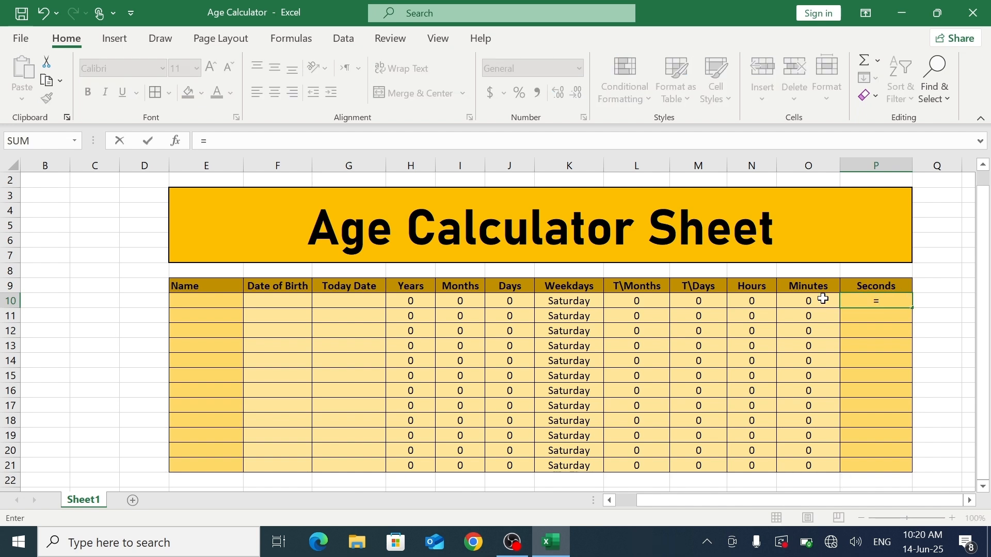
left_click(823, 300)
type("*60")
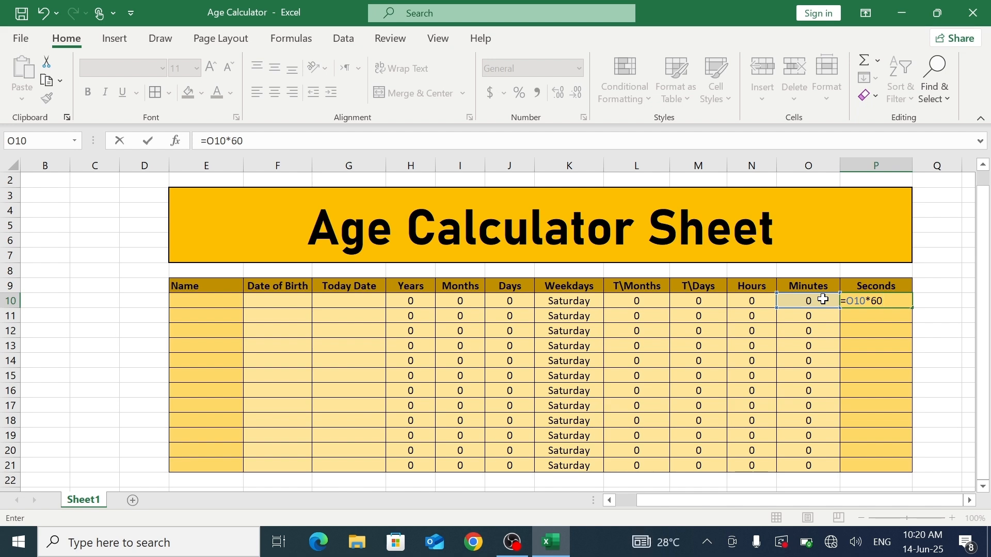
key("Return")
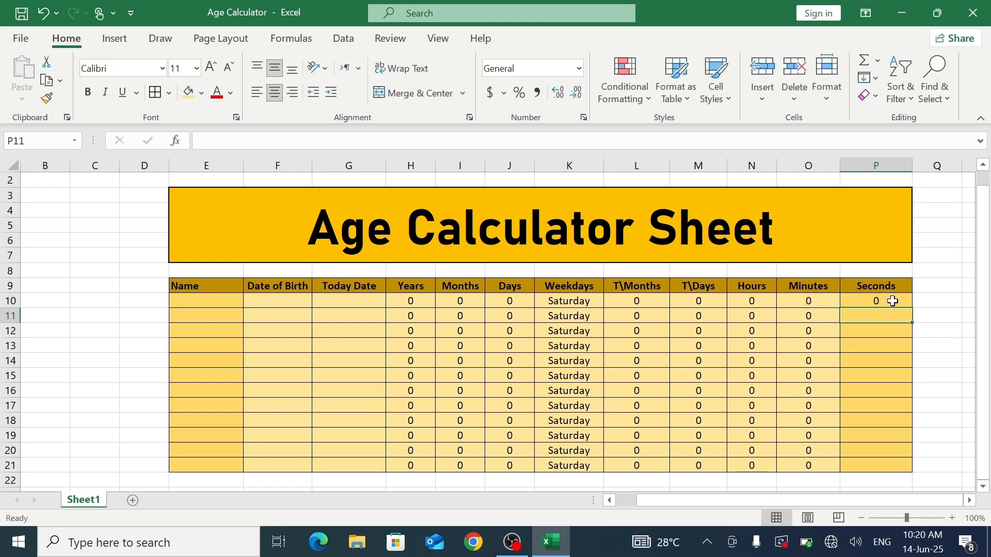
left_click(897, 304)
left_click_drag(911, 308, 882, 474)
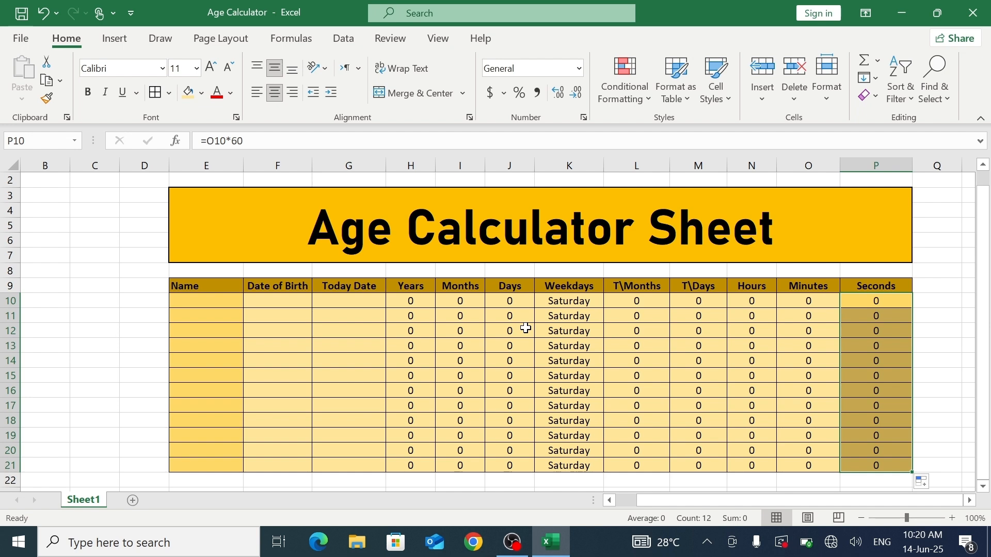
Enter Ronaldo in the first Name cell E10 and fill in the date of birth in F10
left_click(216, 302)
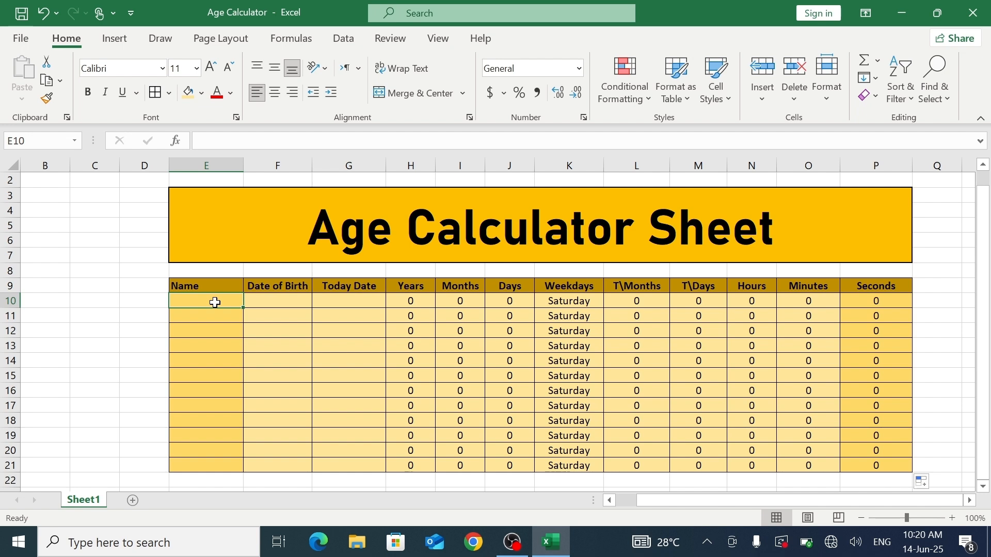
type("Ronaldo")
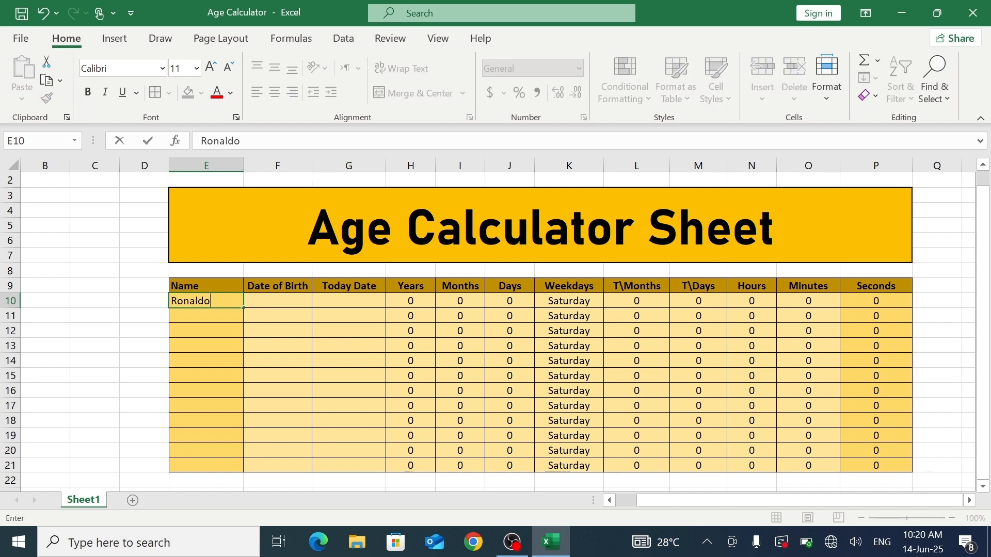
left_click(274, 304)
type("0")
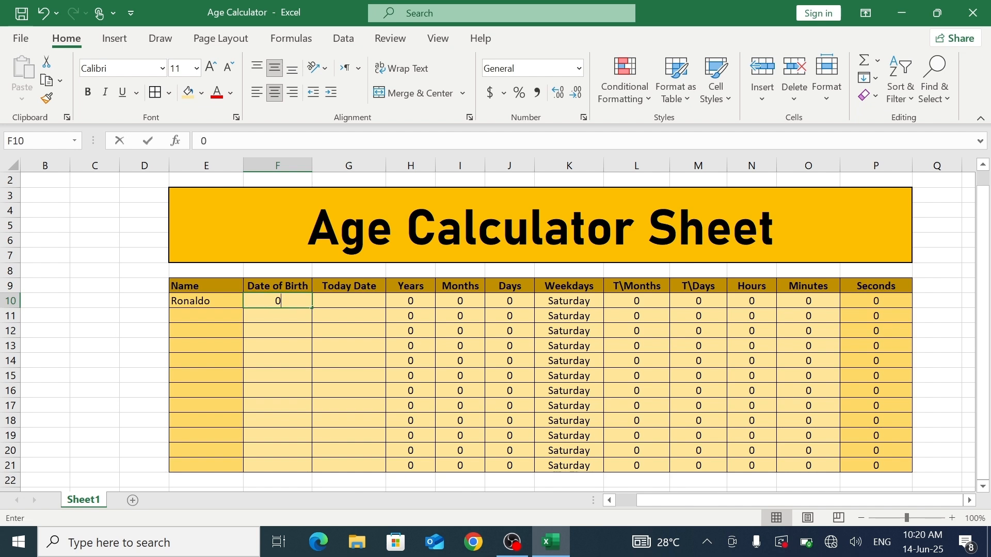
type("2-09-1995")
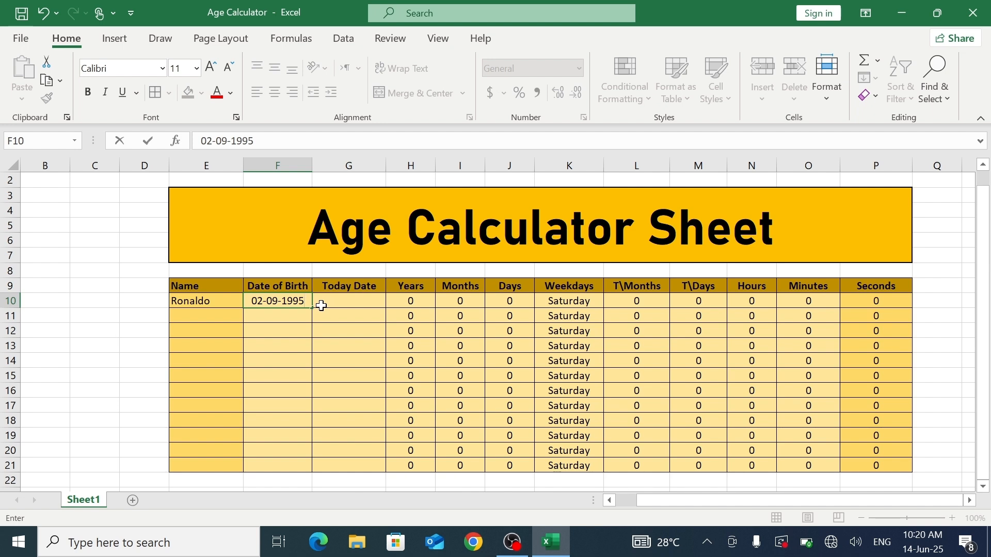
Enter =today() in the first Today Date cell G10
left_click(322, 306)
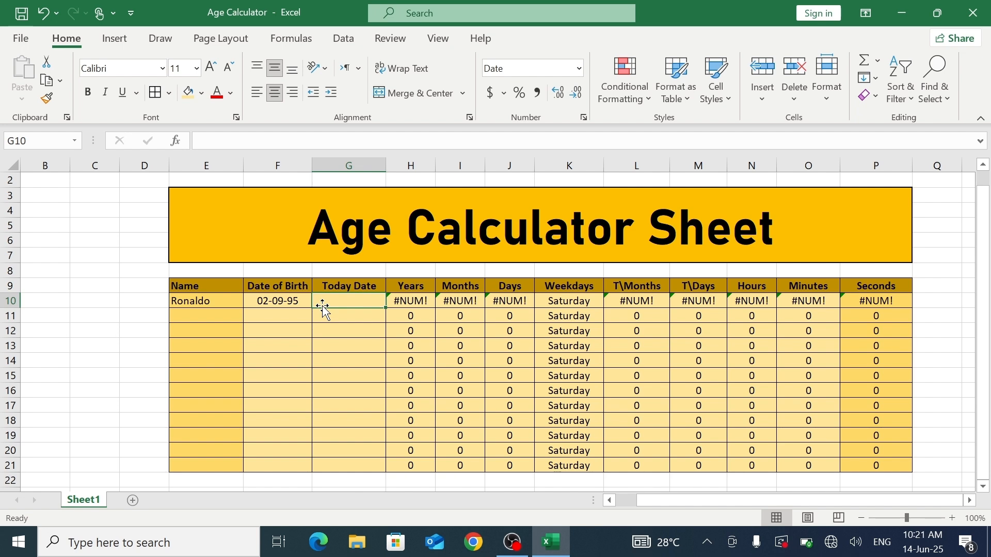
type("=today")
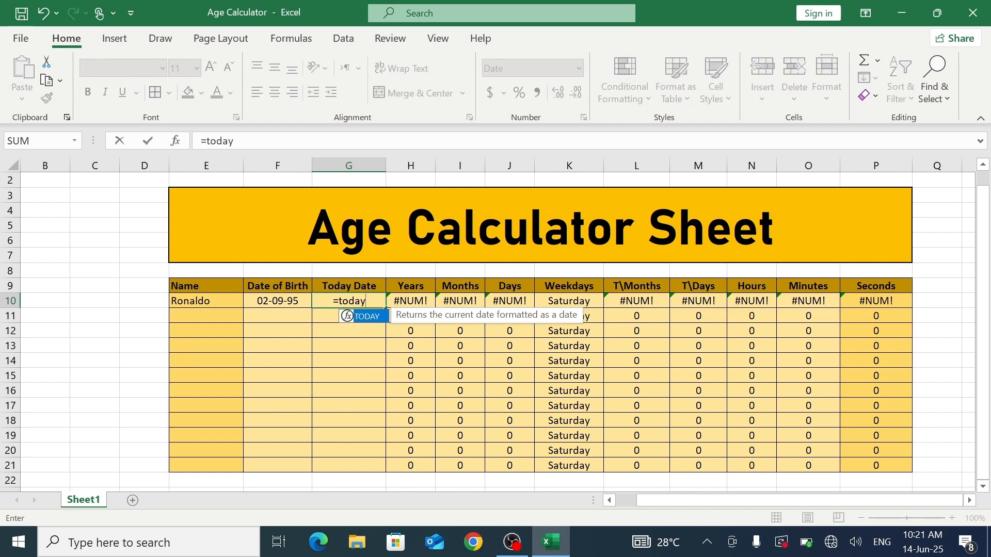
type("()")
key("Return")
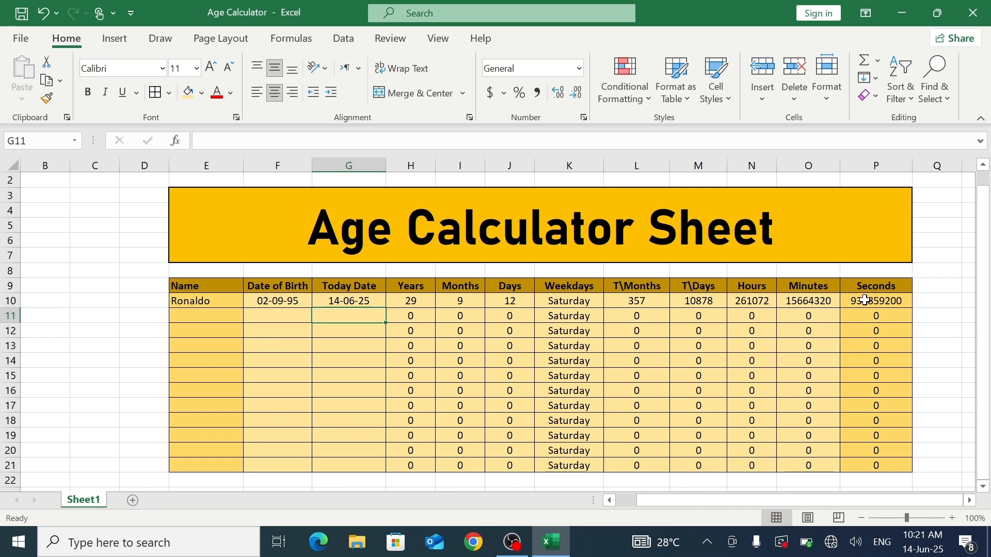
Enter Messi in the second Name cell E11 and fill in the date of birth in F11
left_click(232, 314)
type("Messi")
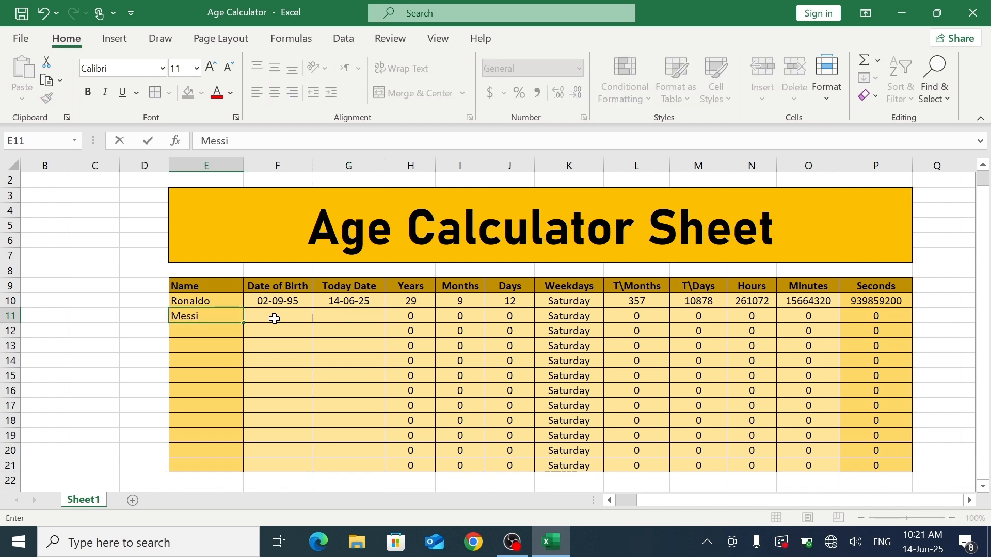
left_click(276, 317)
type("25-01")
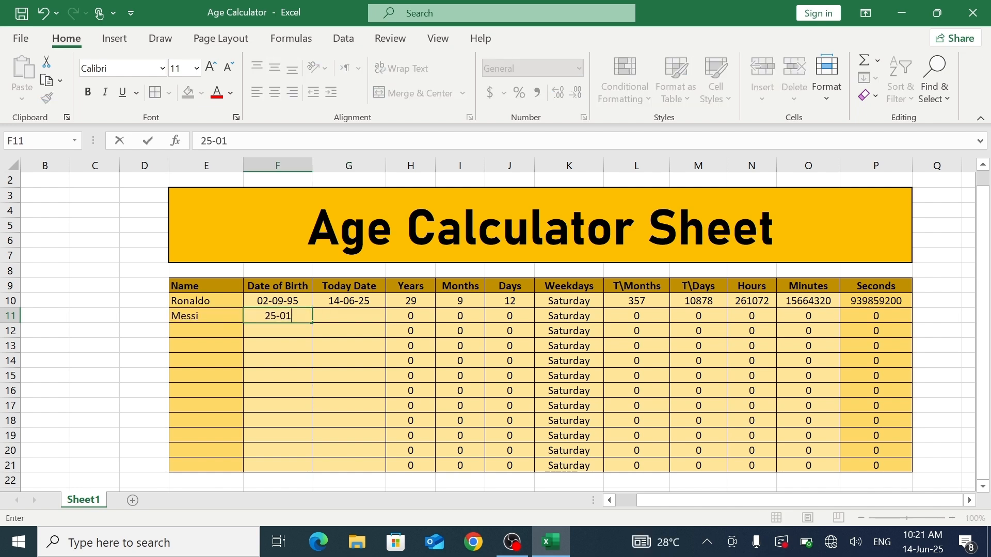
type("-2000")
Enter =today() in the second Today Date cell G11
left_click(342, 313)
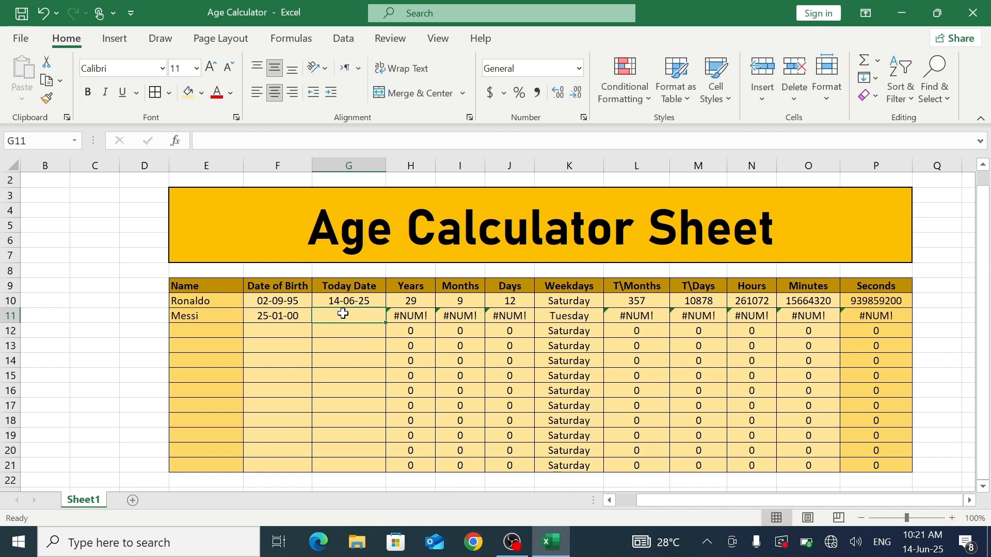
type("=today()")
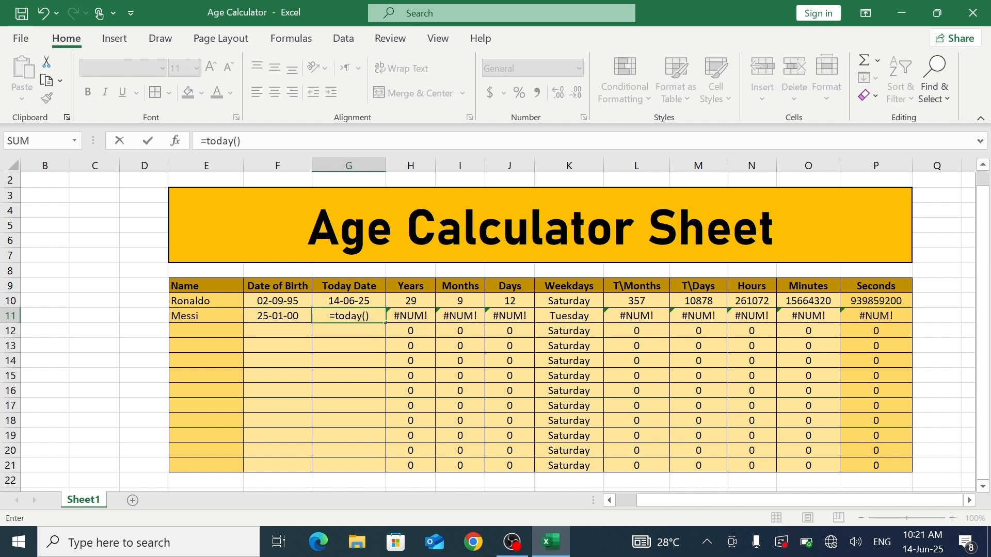
key("Return")
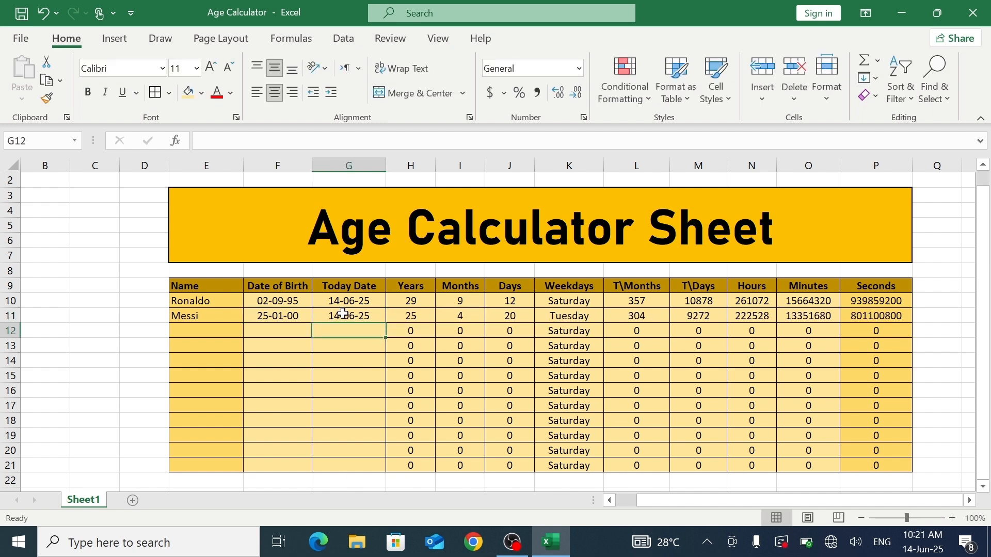